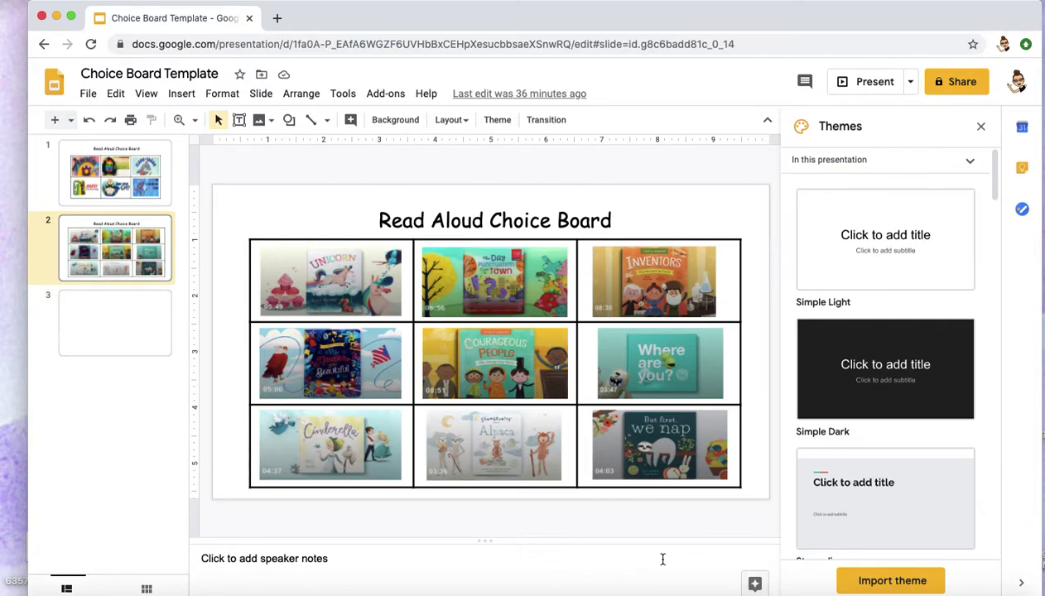
# Step: Compare the six-book board on slide 1 with the nine-book board on slide 2, then show empty slide 3
pyautogui.click(137, 185)
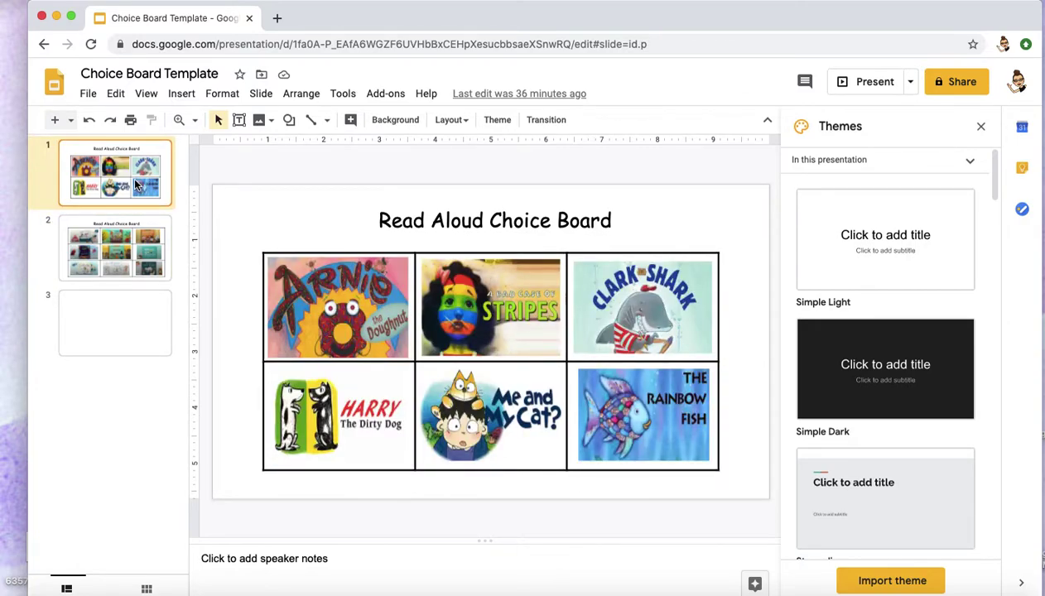
pyautogui.press('Down')
pyautogui.press('Up')
pyautogui.click(110, 253)
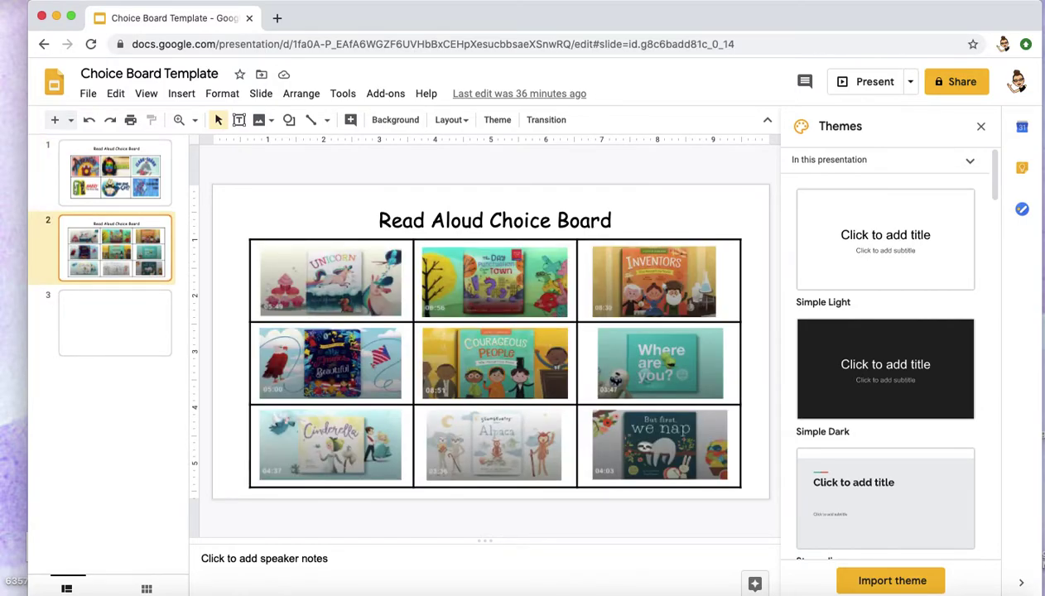
pyautogui.press('Up')
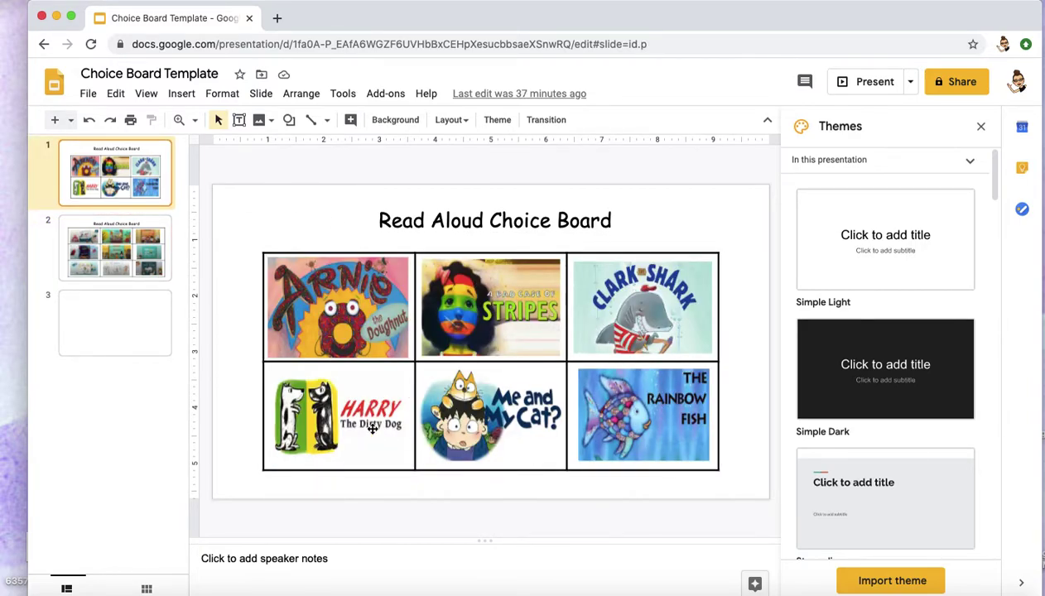
pyautogui.click(132, 257)
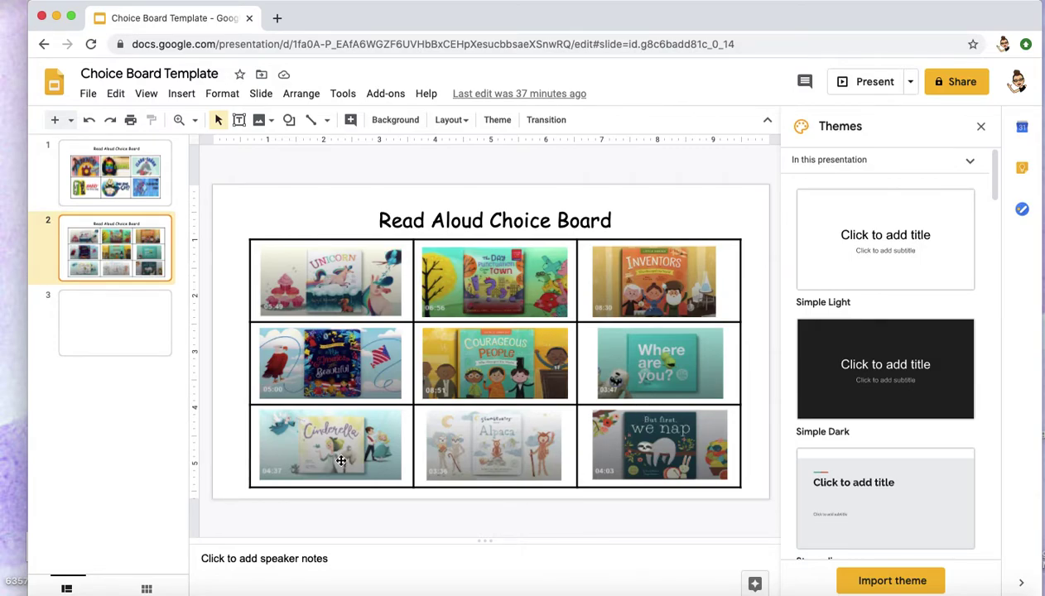
pyautogui.click(126, 331)
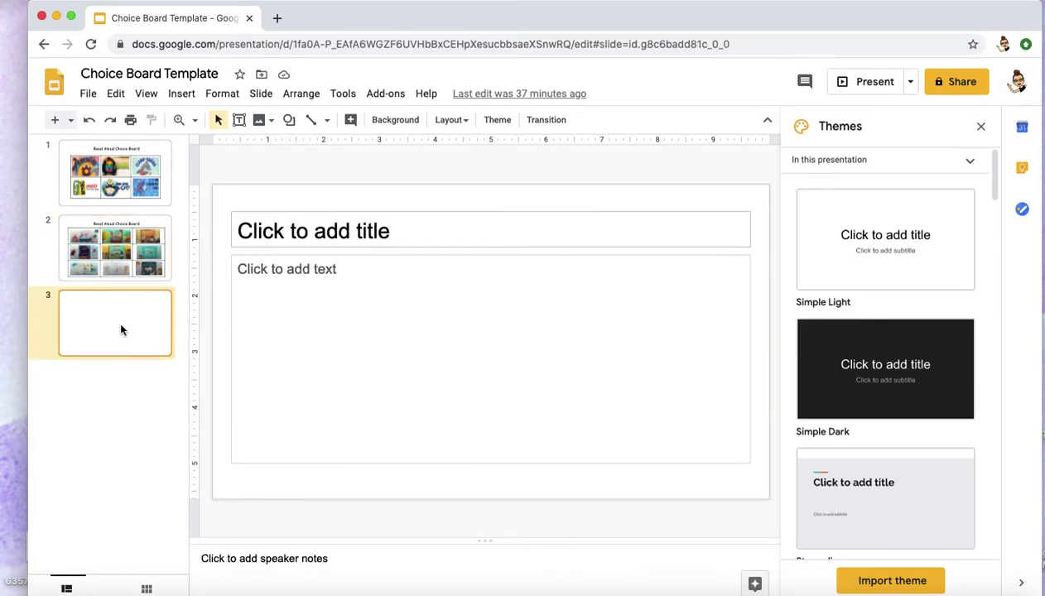
# Step: Reopen the Google Slides home page via the Google apps grid in a new tab, closing the older tab
pyautogui.click(55, 94)
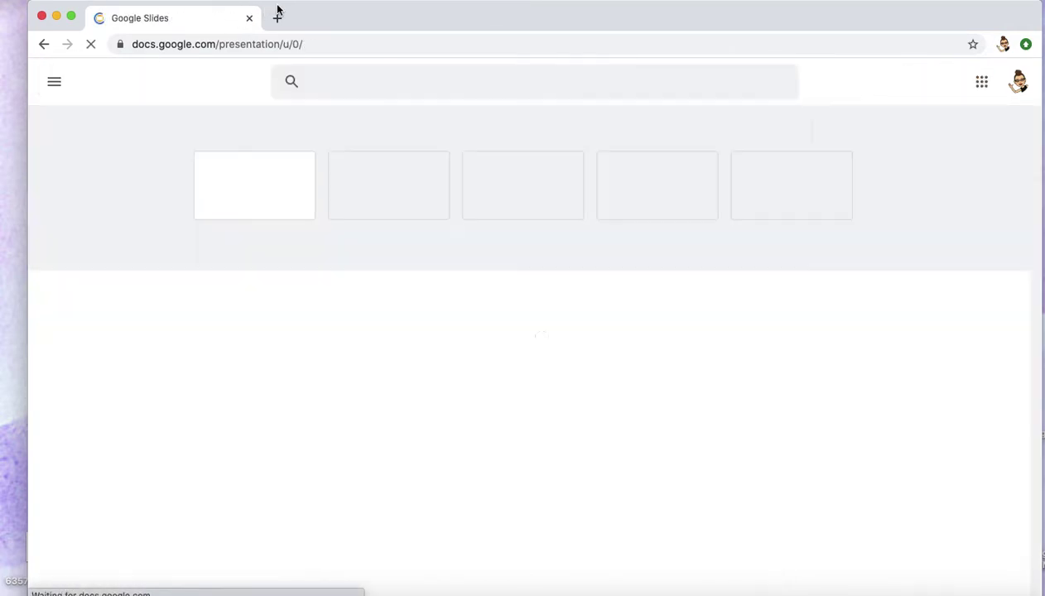
pyautogui.click(277, 18)
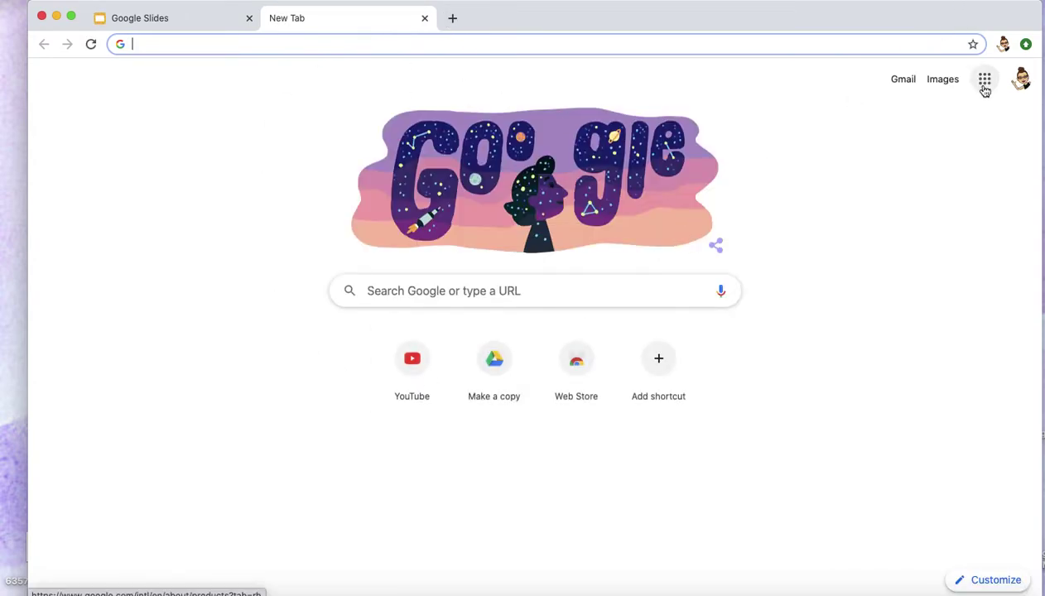
pyautogui.click(985, 86)
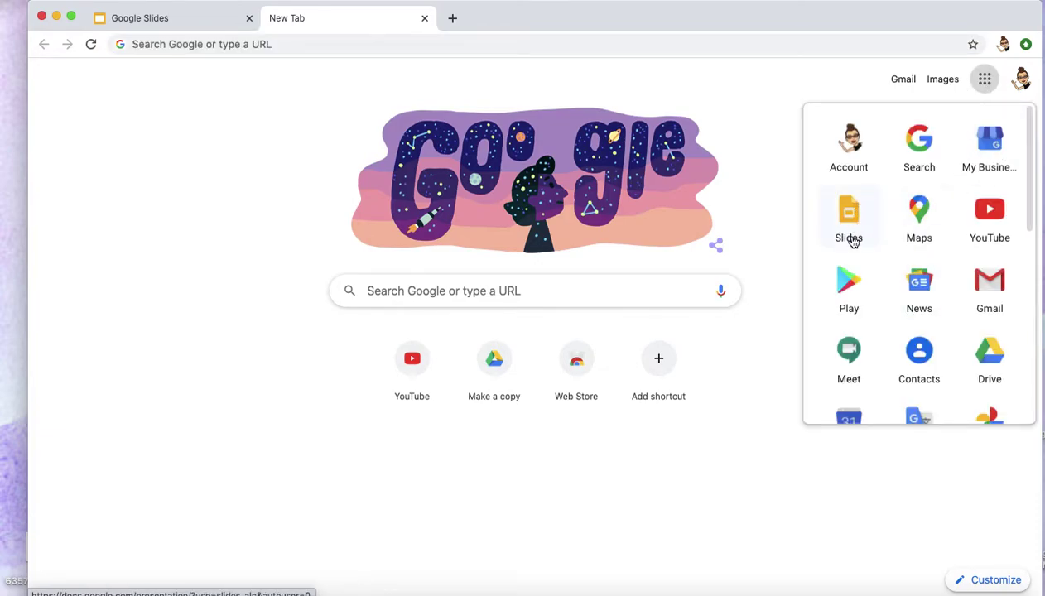
pyautogui.scroll(-3, 985, 306)
pyautogui.scroll(3, 982, 302)
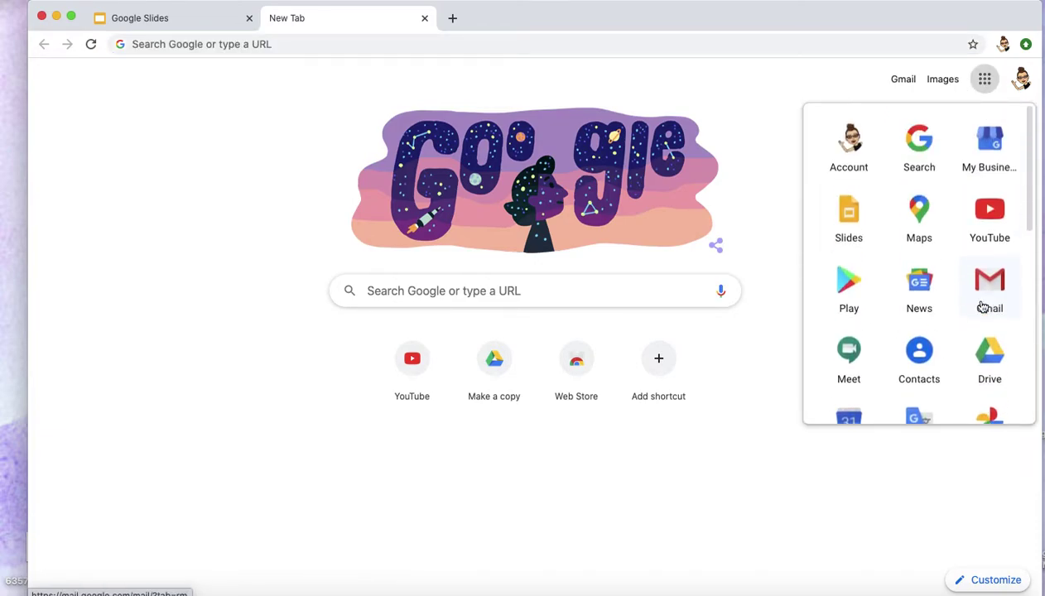
pyautogui.click(843, 208)
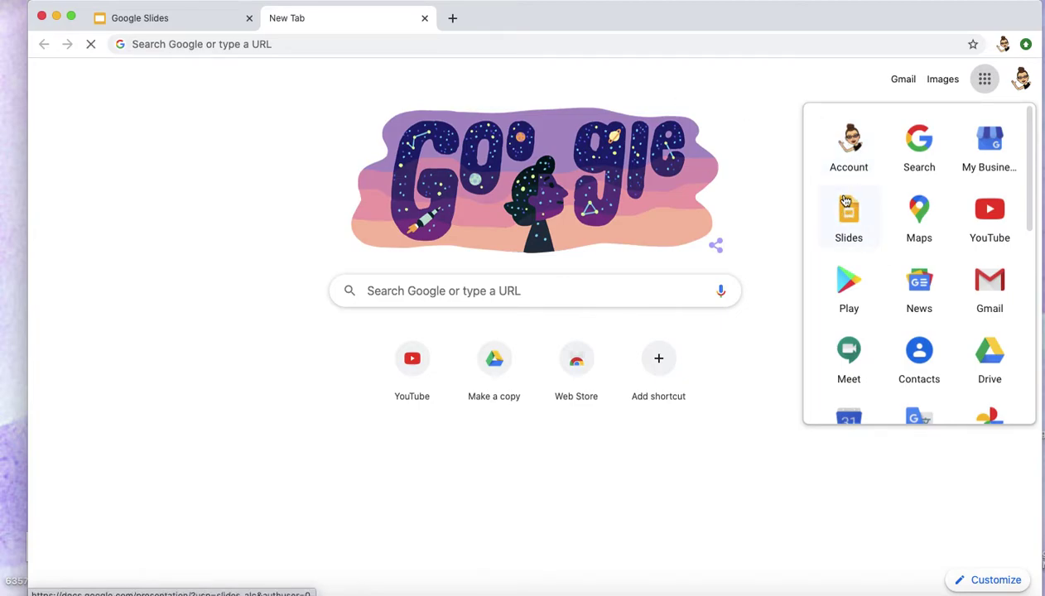
pyautogui.click(250, 17)
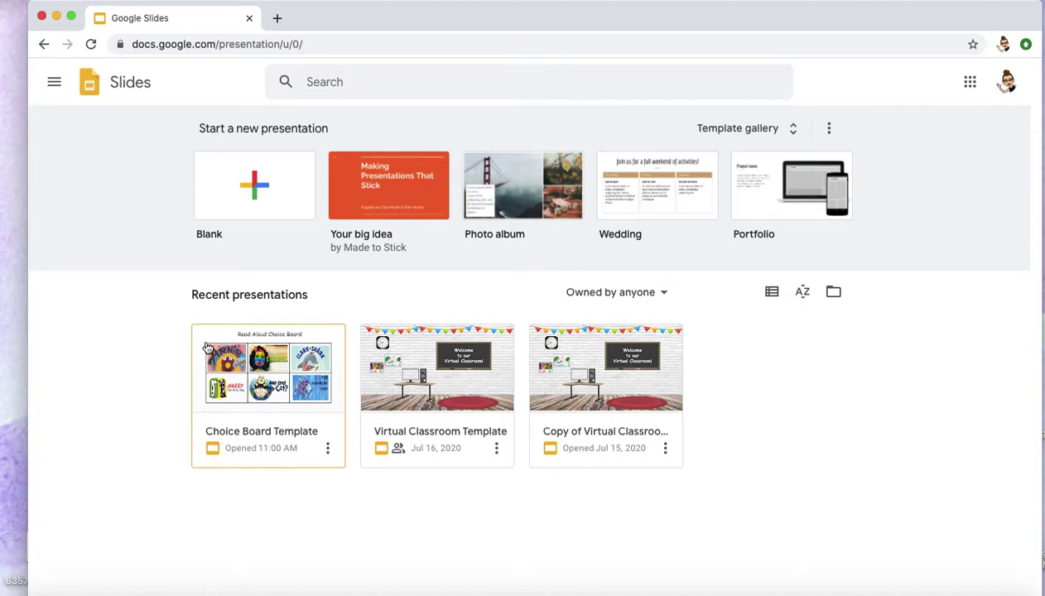
pyautogui.click(257, 183)
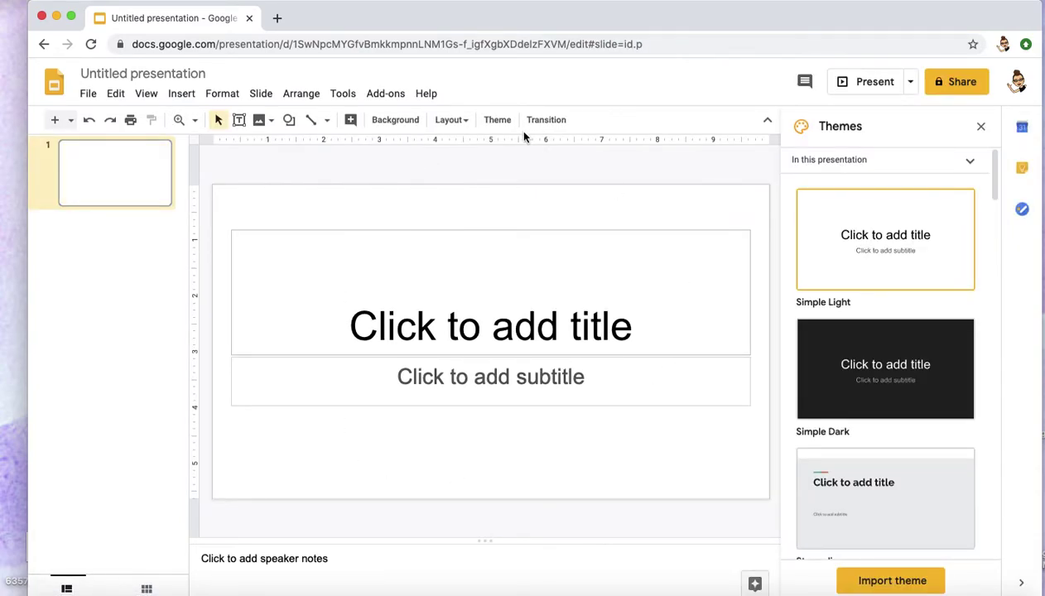
# Step: Remove the title and subtitle placeholders from the blank slide and close the Themes panel
pyautogui.click(549, 235)
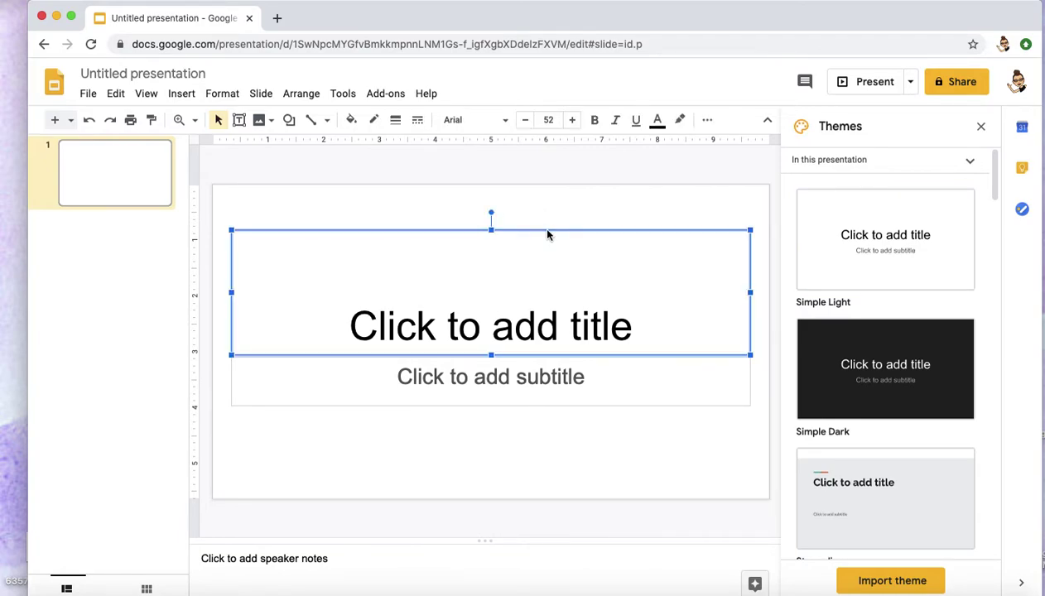
pyautogui.press('Delete')
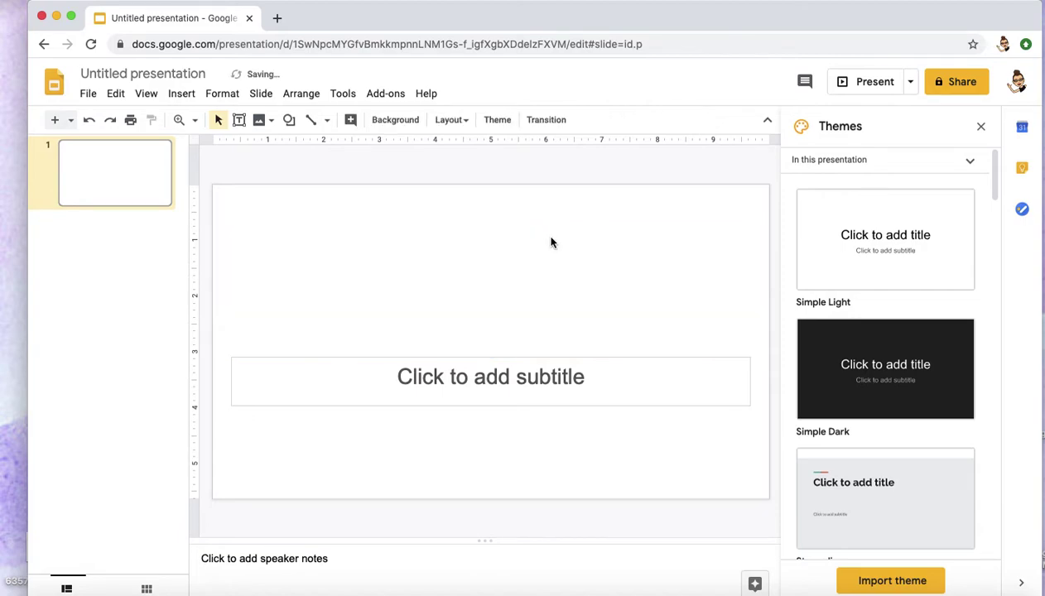
pyautogui.click(584, 358)
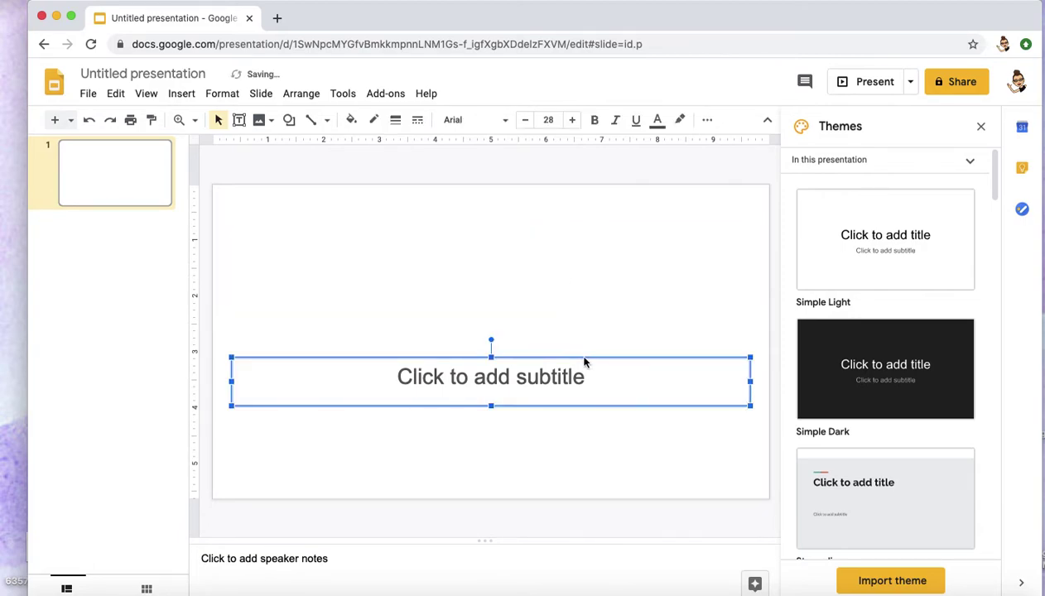
pyautogui.press('Delete')
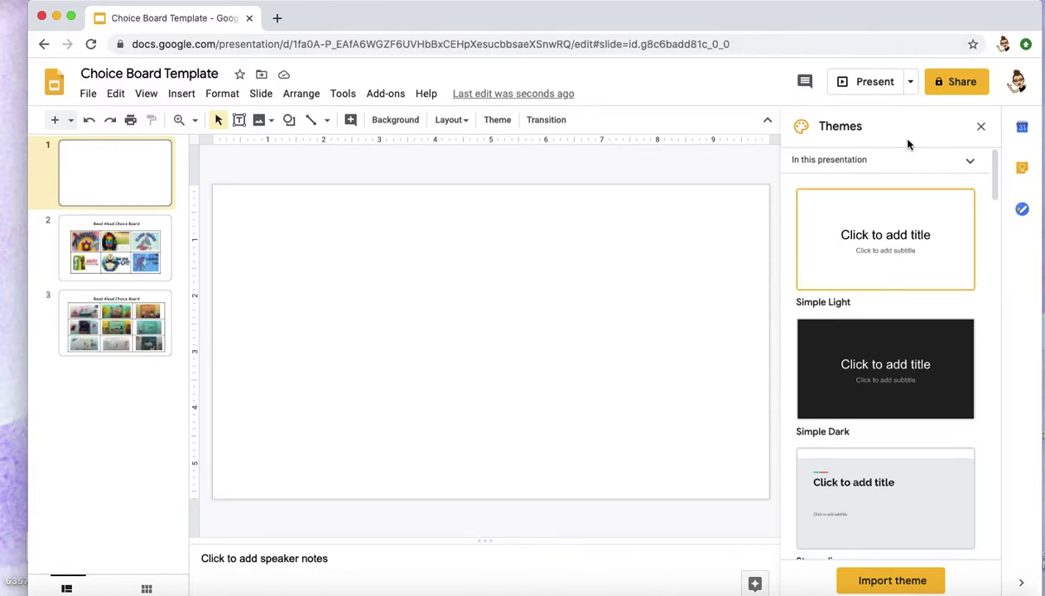
pyautogui.click(980, 126)
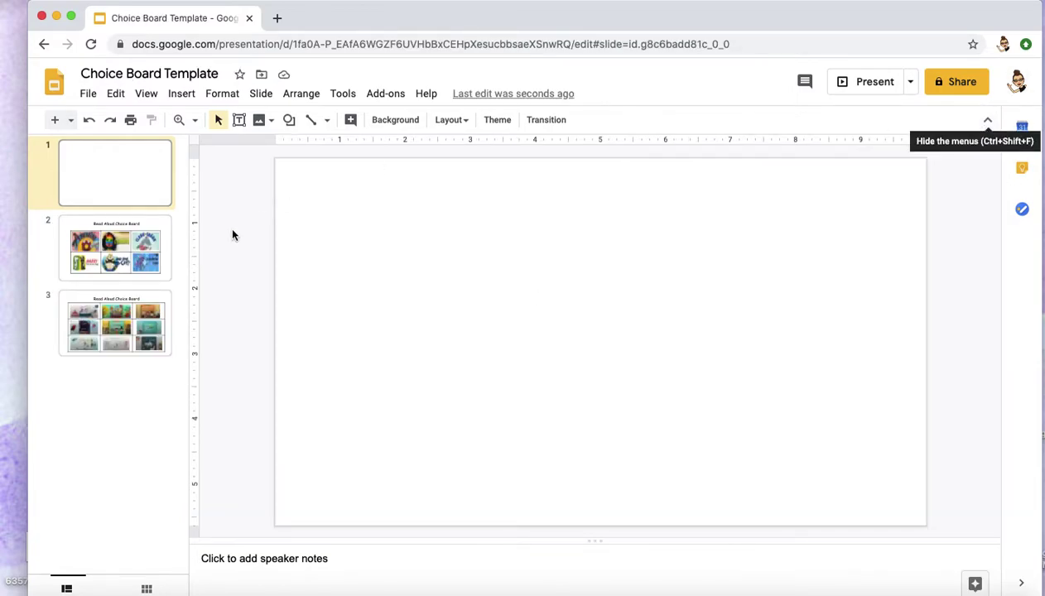
# Step: Insert a 3 x 2 table on the blank slide
pyautogui.click(182, 95)
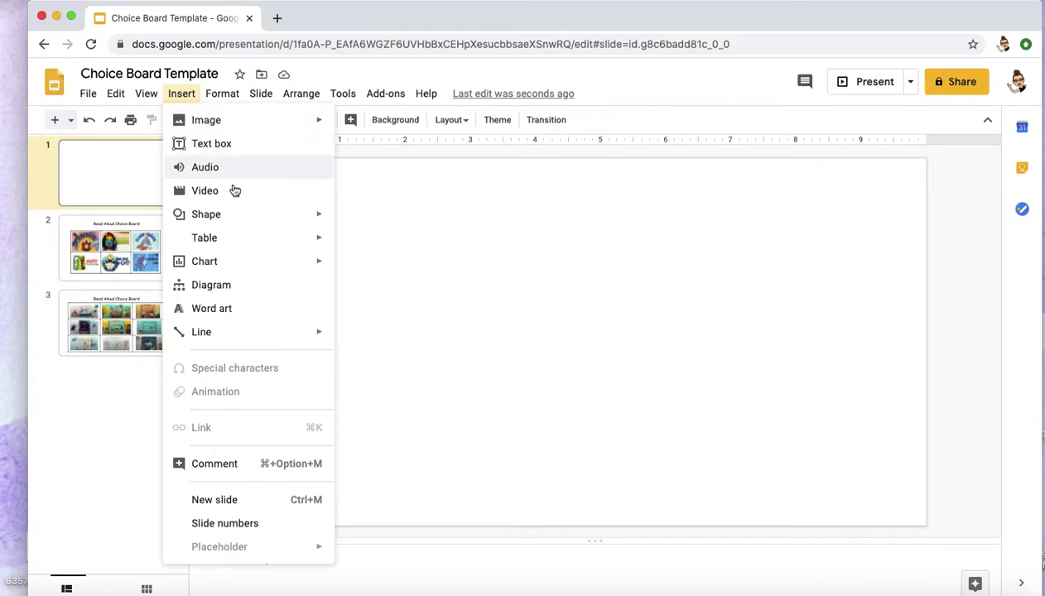
pyautogui.moveTo(247, 245)
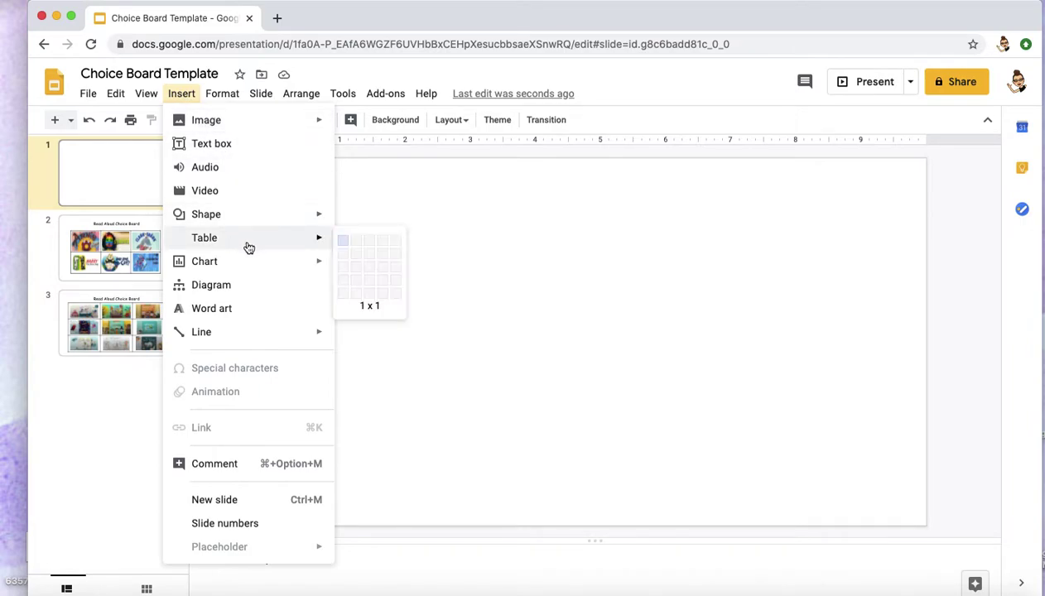
pyautogui.click(367, 257)
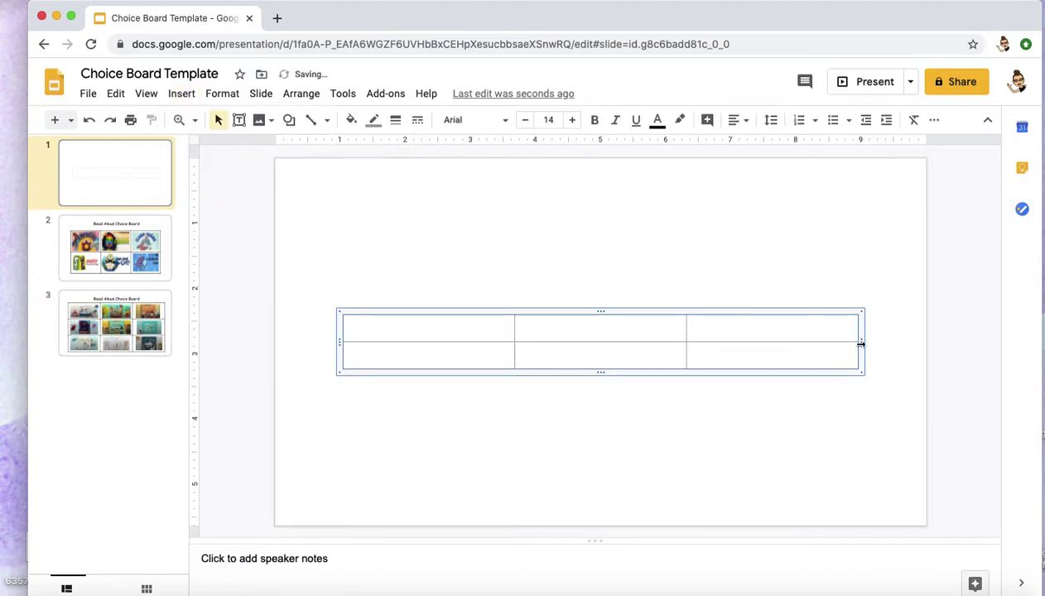
# Step: Stretch the table taller and wider, and centre it on the slide
pyautogui.moveTo(862, 372); pyautogui.dragTo(873, 507)
pyautogui.moveTo(870, 310); pyautogui.dragTo(882, 223)
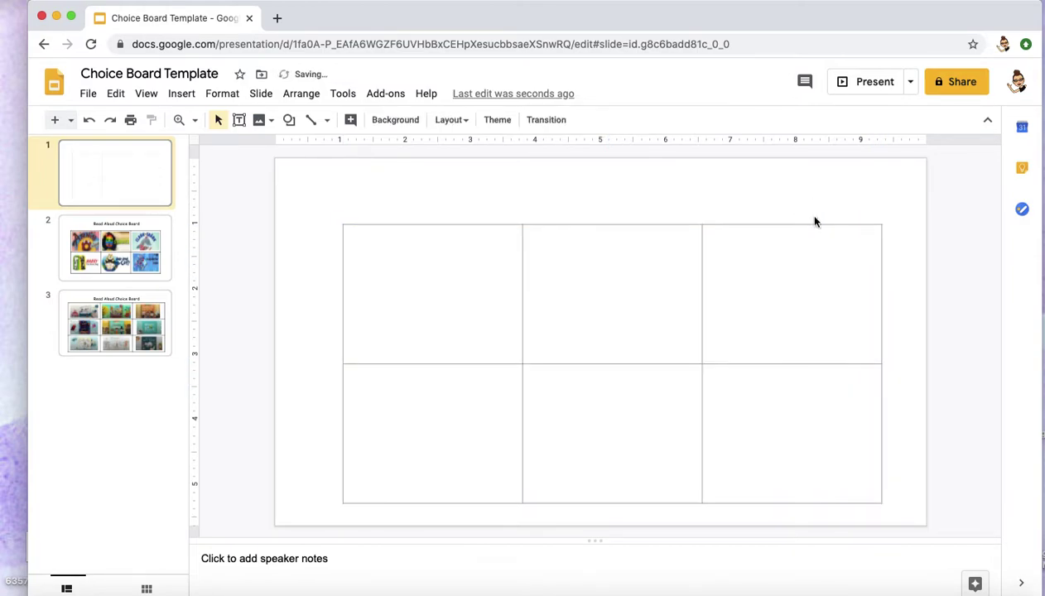
pyautogui.click(819, 222)
pyautogui.moveTo(816, 219); pyautogui.dragTo(796, 216)
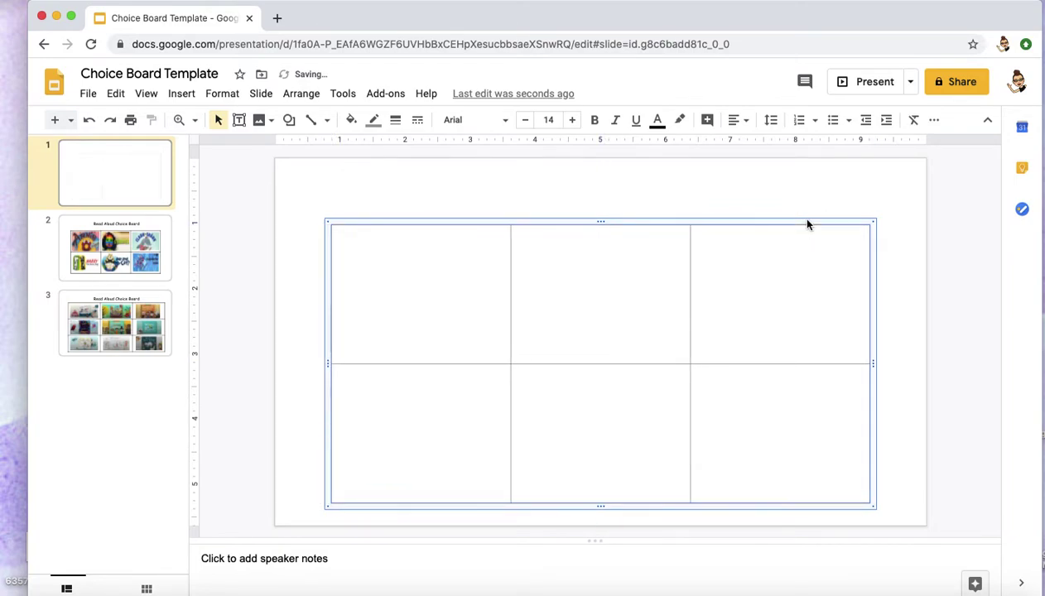
pyautogui.click(265, 212)
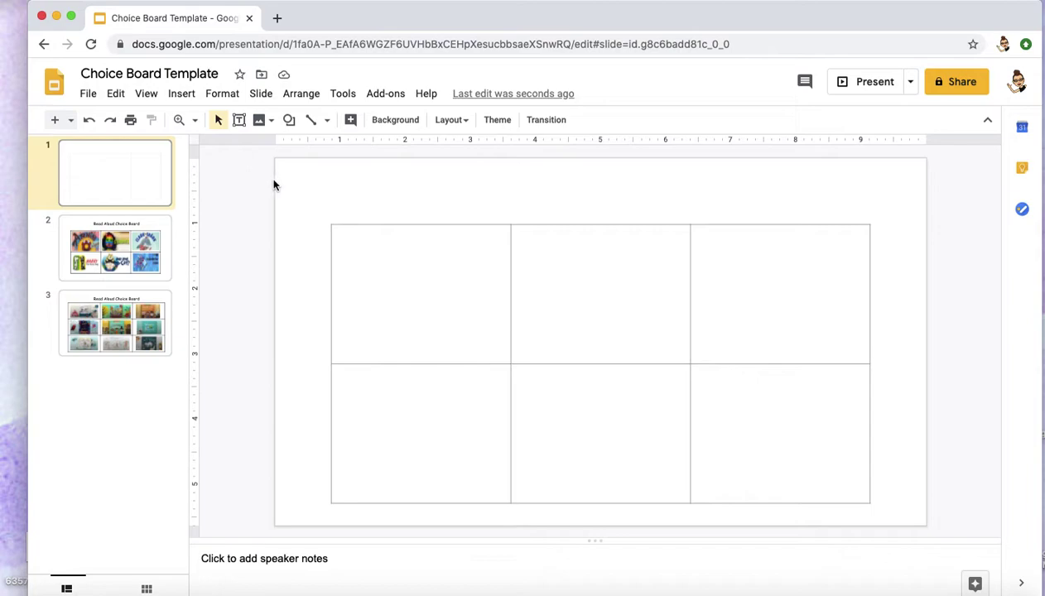
pyautogui.click(398, 229)
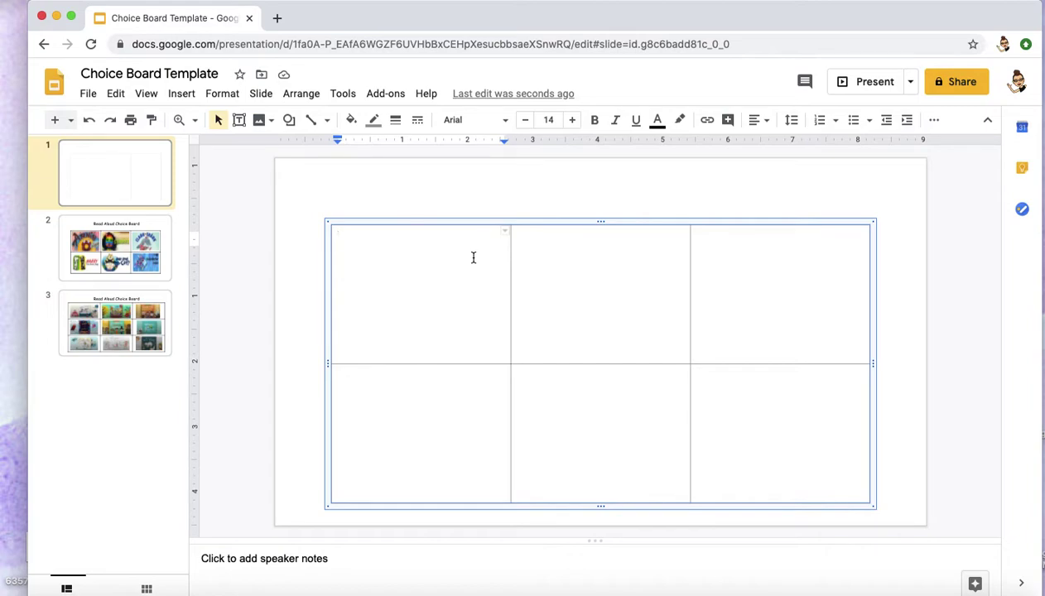
# Step: Give the top-left cell a black 3px border
pyautogui.click(223, 95)
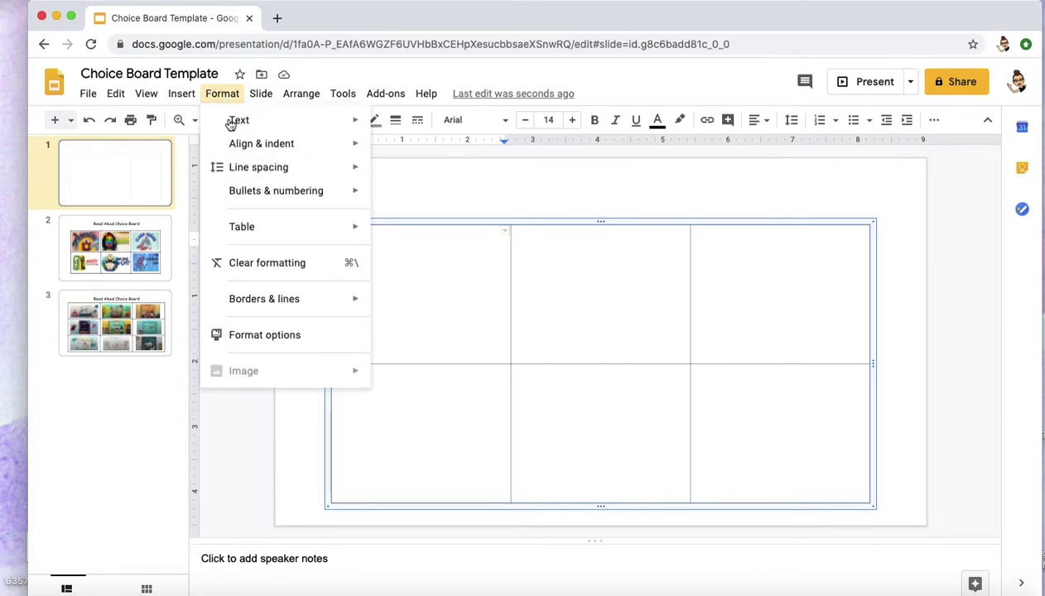
pyautogui.moveTo(273, 298)
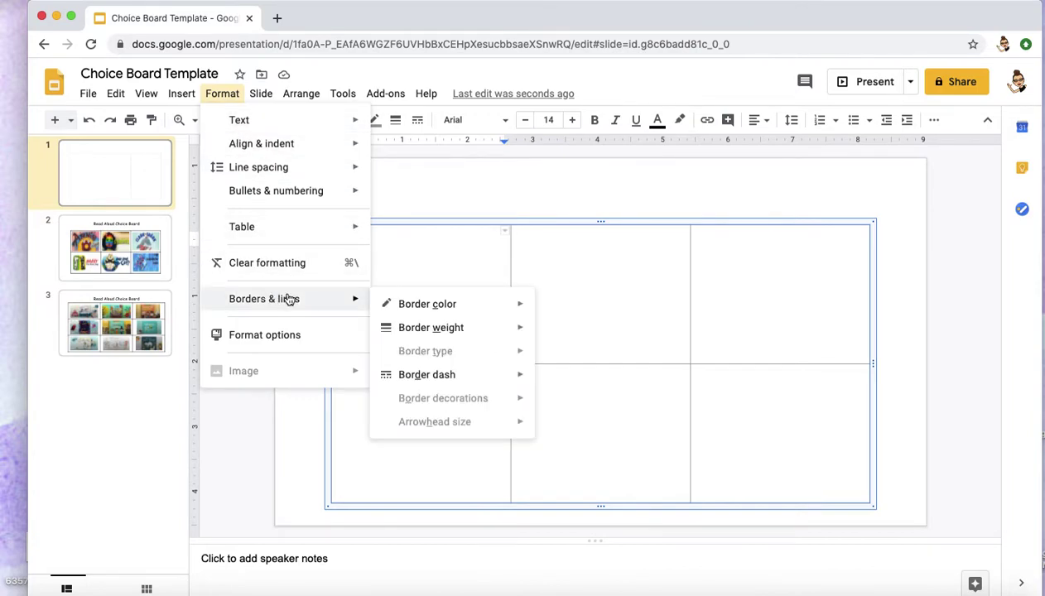
pyautogui.moveTo(436, 303)
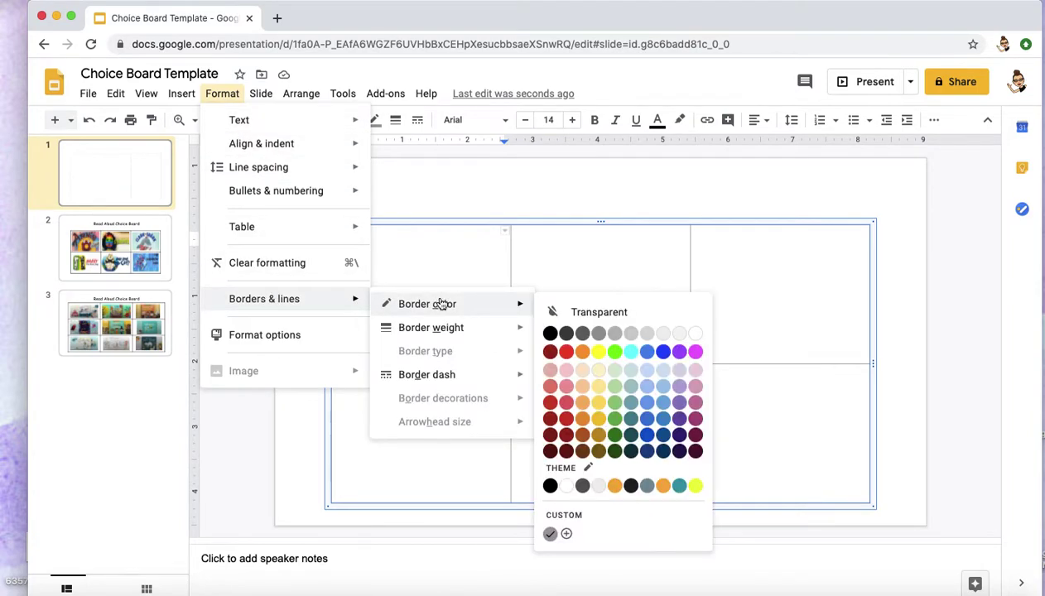
pyautogui.click(550, 335)
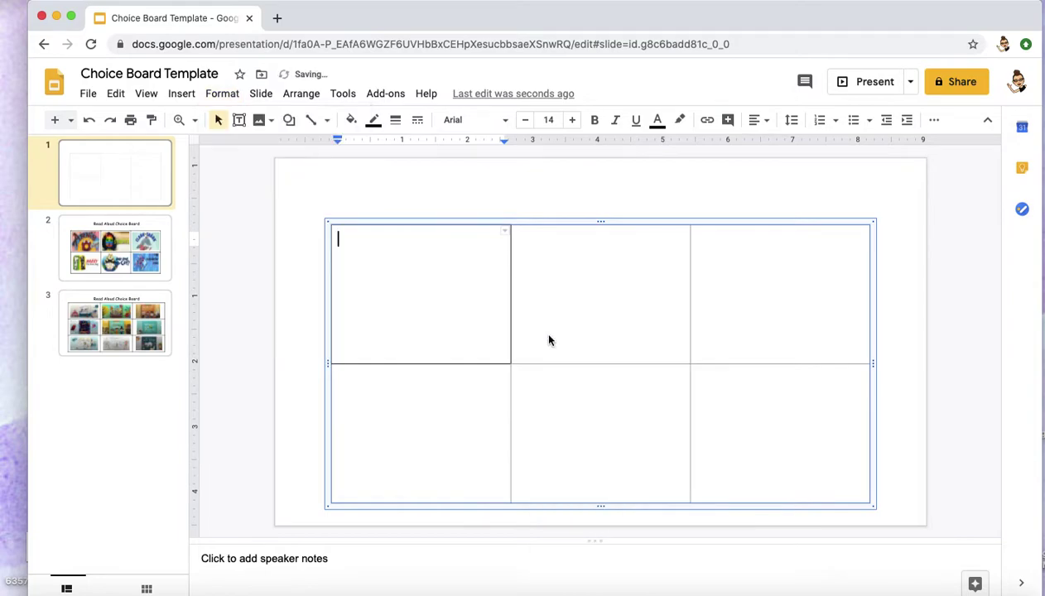
pyautogui.click(217, 97)
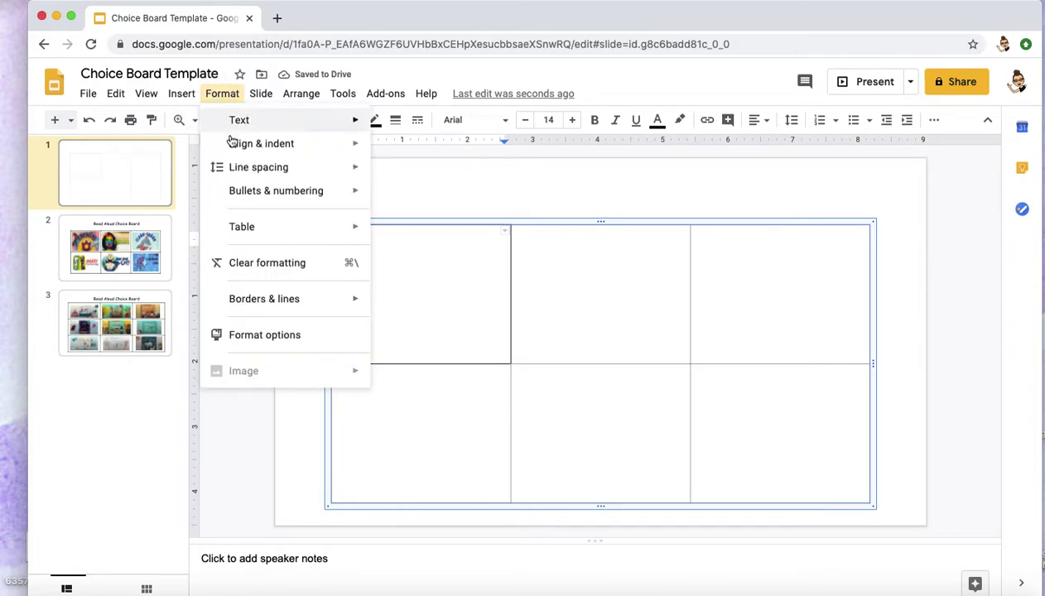
pyautogui.moveTo(324, 309)
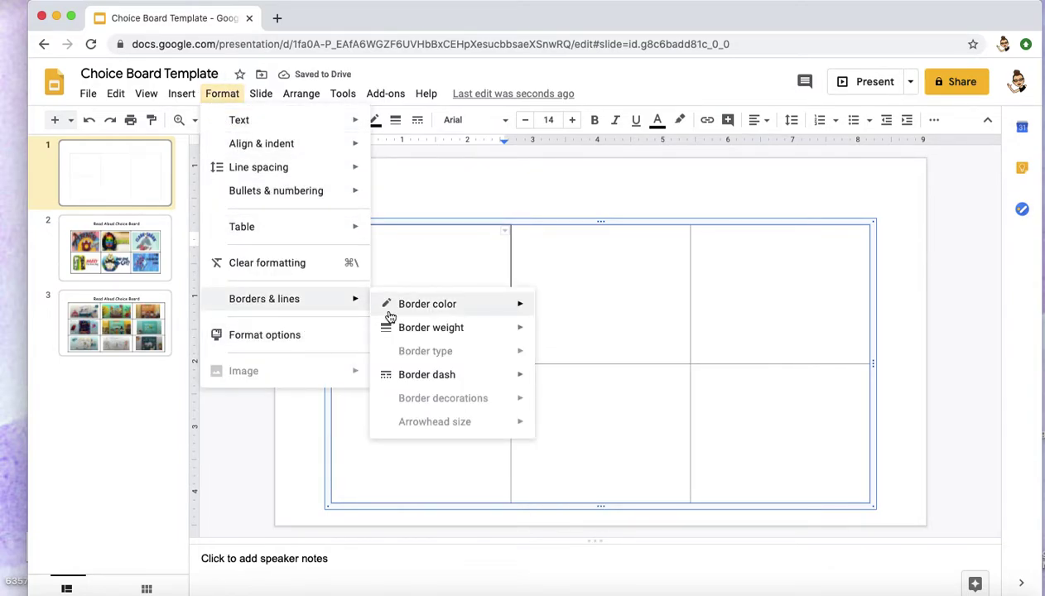
pyautogui.moveTo(406, 329)
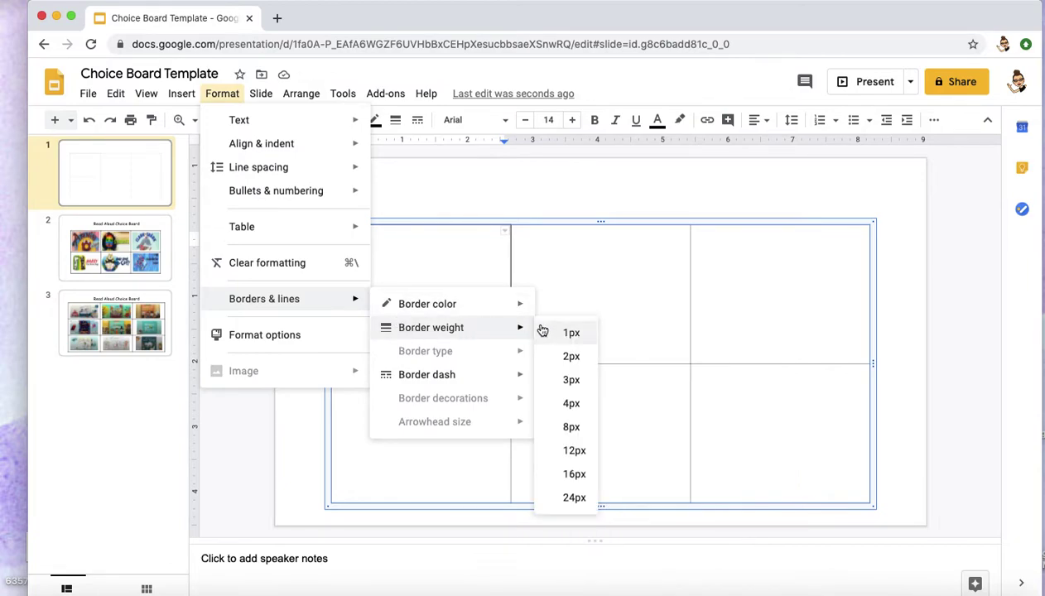
pyautogui.click(572, 380)
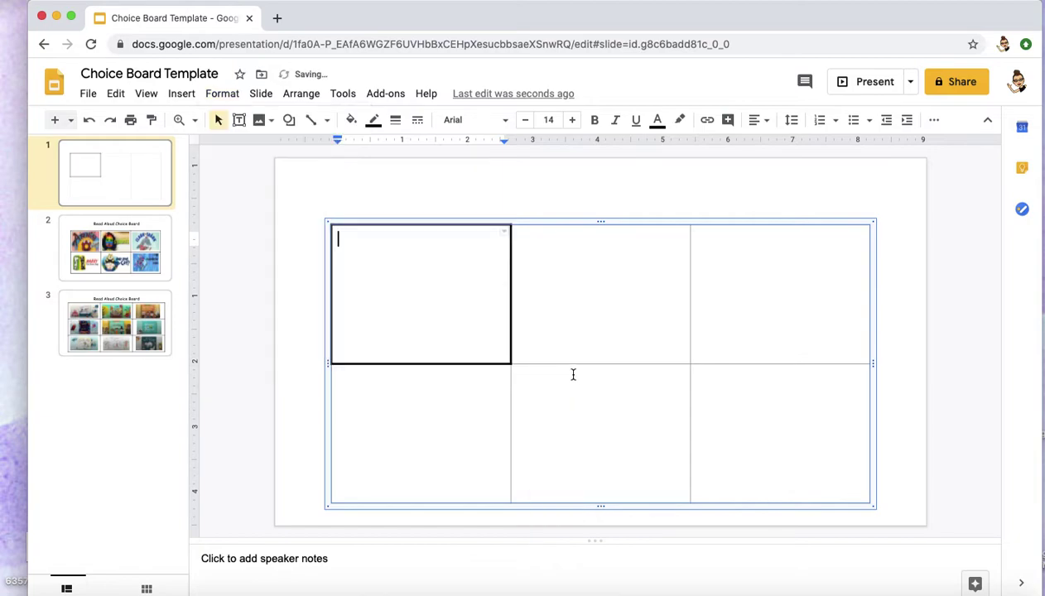
pyautogui.click(531, 208)
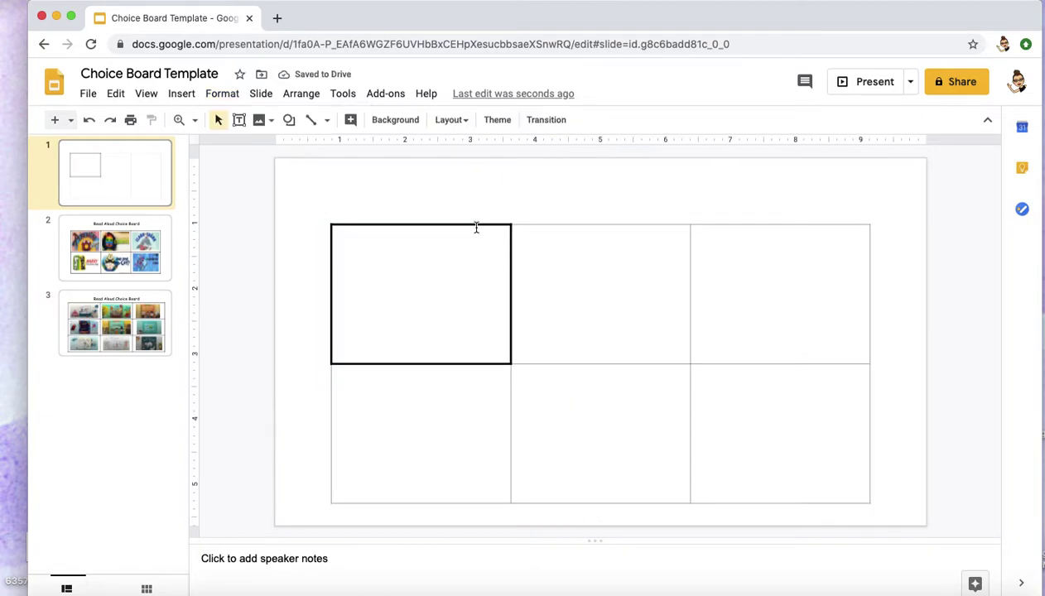
# Step: Select the whole table and set all its border weights to 3px
pyautogui.click(546, 233)
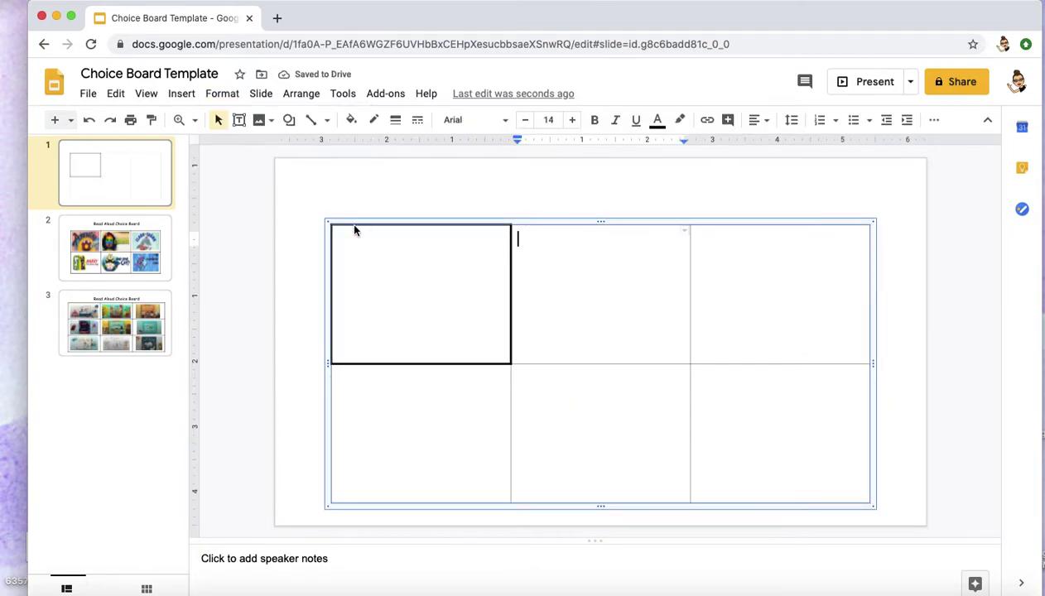
pyautogui.click(336, 217)
pyautogui.click(355, 229)
pyautogui.moveTo(355, 230); pyautogui.dragTo(894, 509)
pyautogui.click(221, 93)
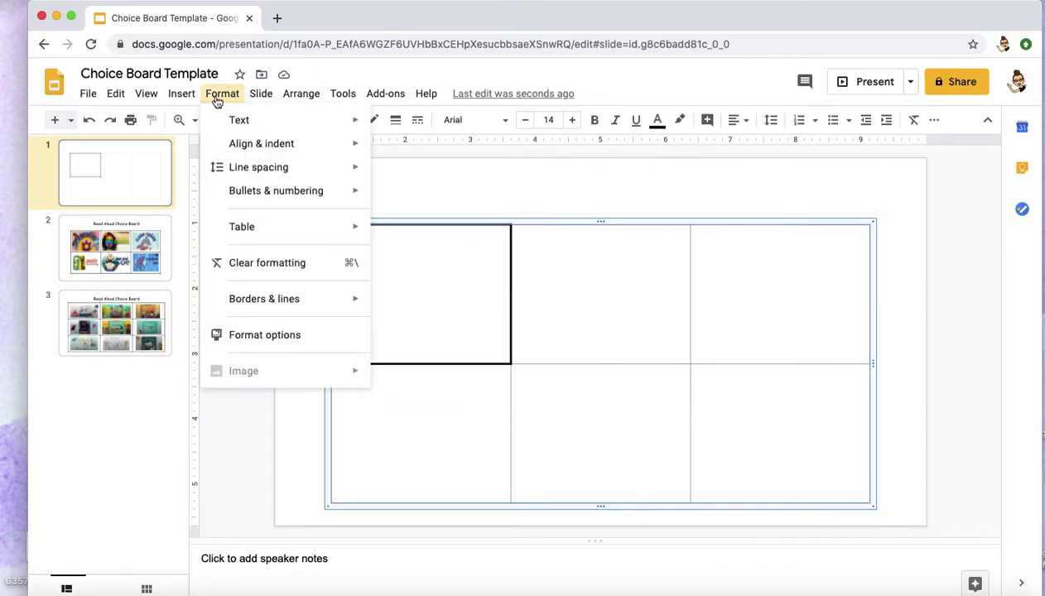
pyautogui.moveTo(284, 295)
pyautogui.moveTo(528, 340)
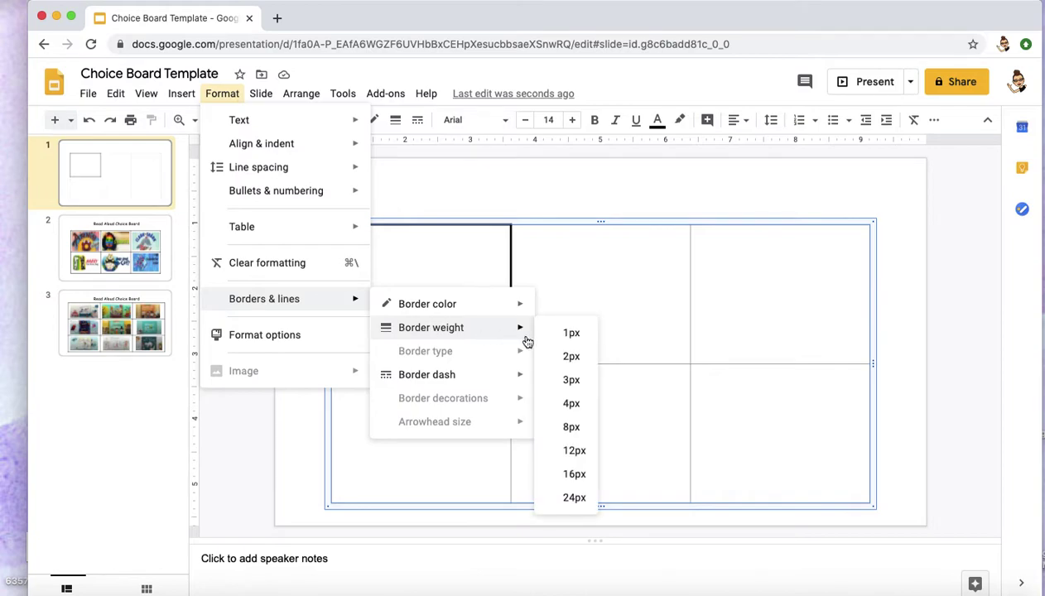
pyautogui.moveTo(560, 358); pyautogui.dragTo(571, 379)
pyautogui.click(564, 374)
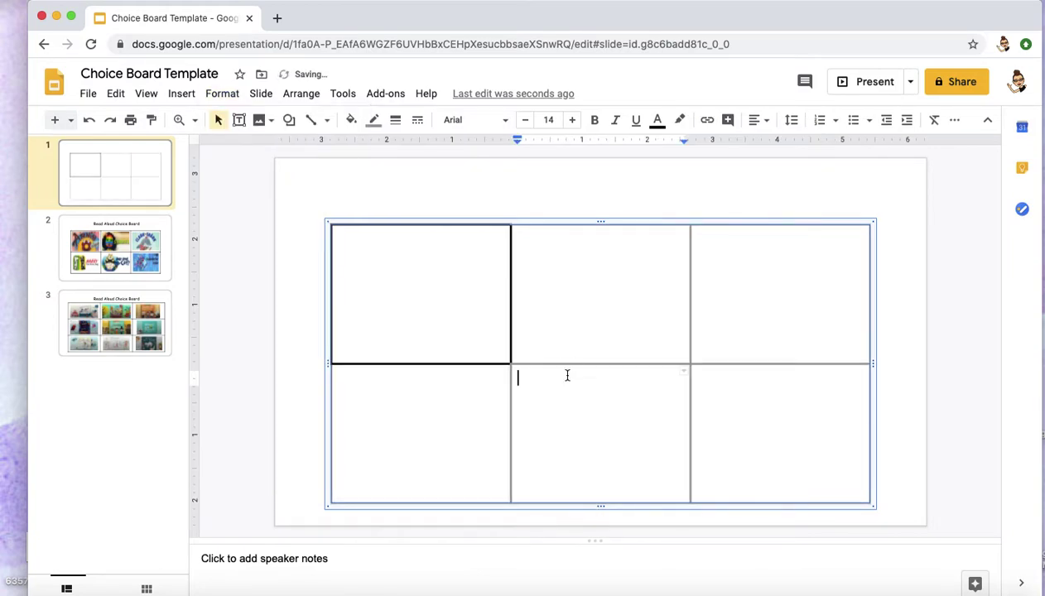
pyautogui.click(477, 184)
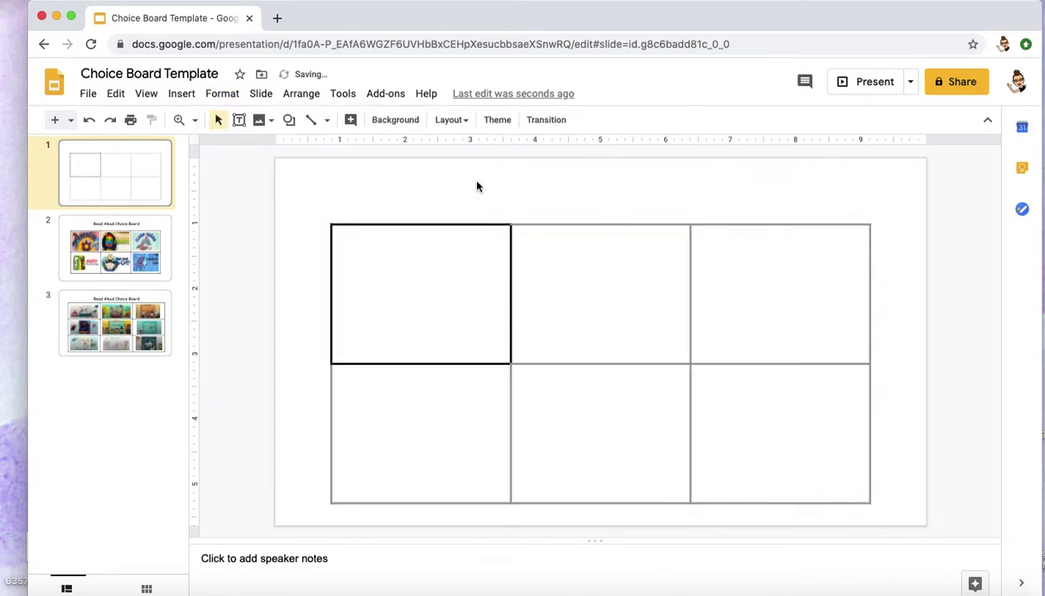
# Step: Colour all the table borders dark red
pyautogui.moveTo(876, 507); pyautogui.dragTo(316, 189)
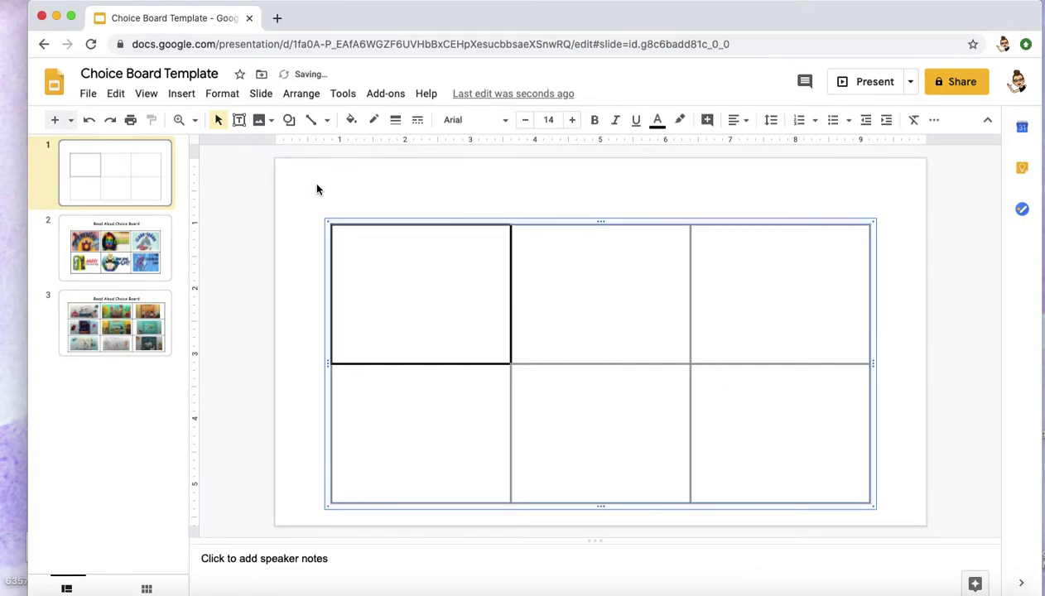
pyautogui.click(225, 96)
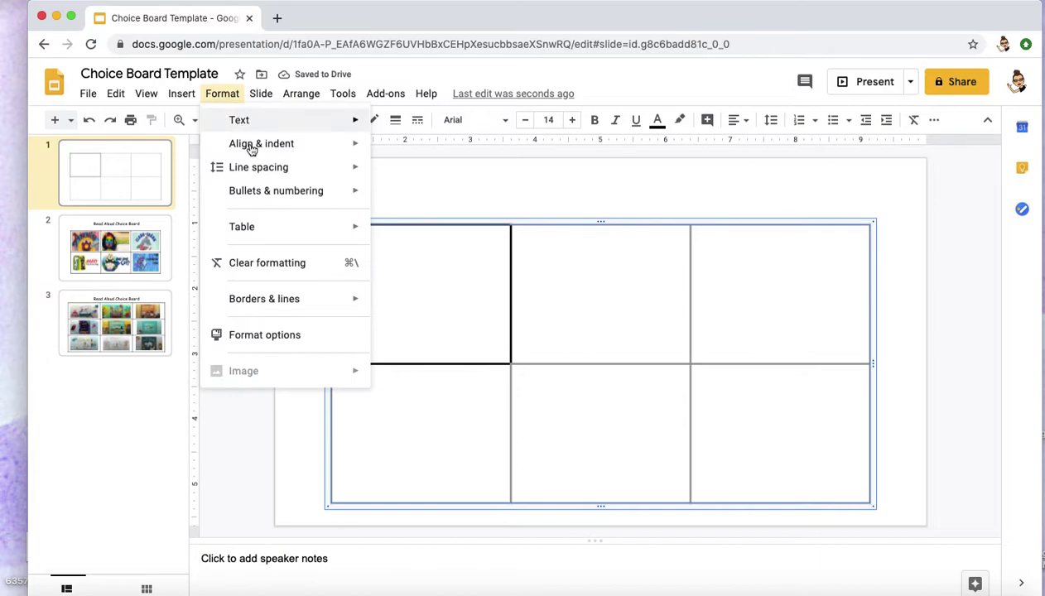
pyautogui.moveTo(291, 300)
pyautogui.moveTo(518, 310)
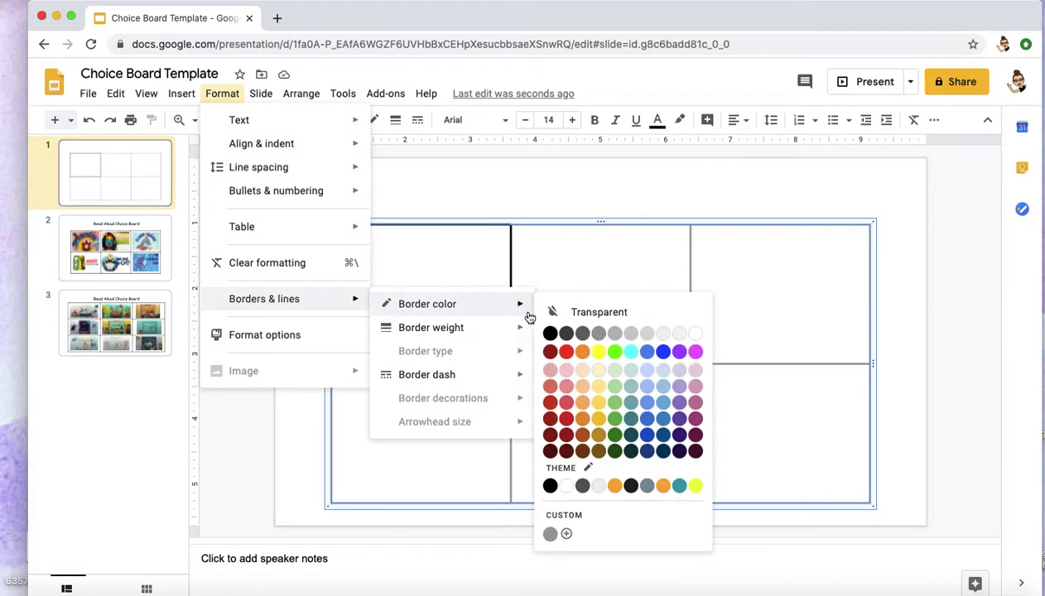
pyautogui.click(550, 351)
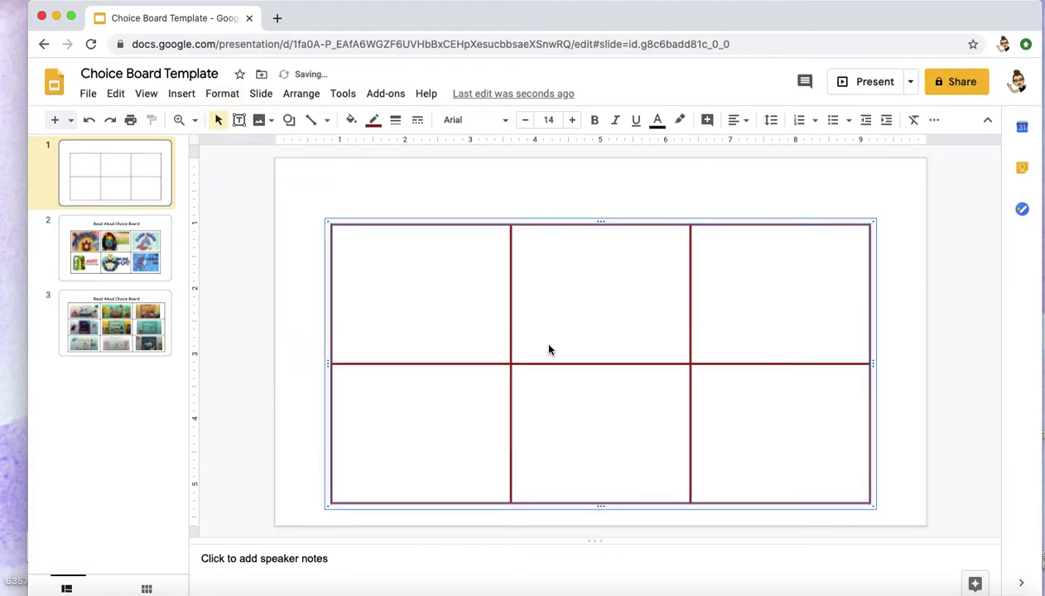
pyautogui.click(405, 184)
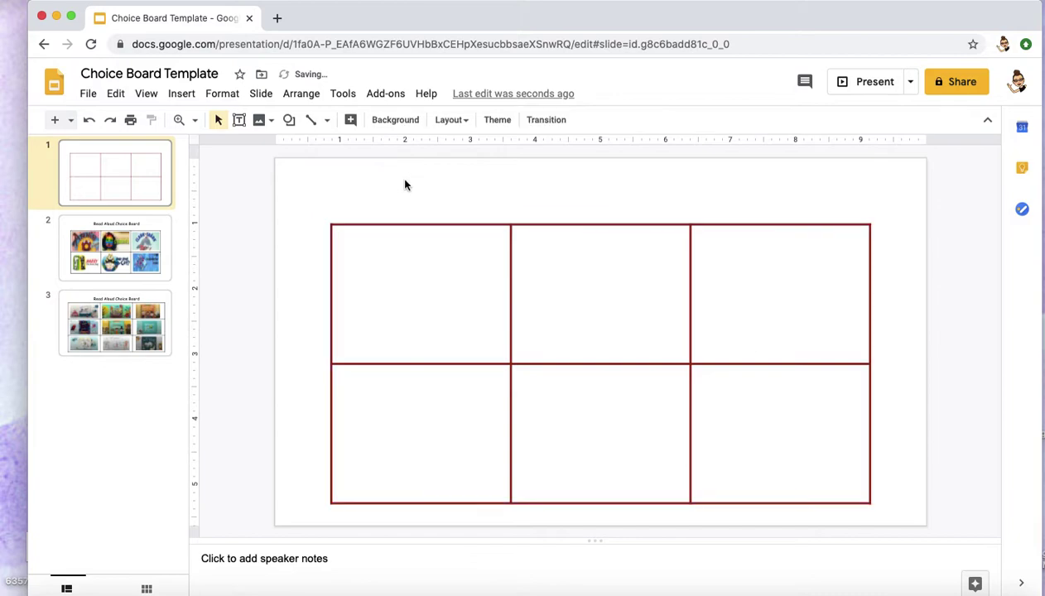
# Step: Nudge the table slightly up and to the left
pyautogui.click(622, 227)
pyautogui.moveTo(622, 221); pyautogui.dragTo(617, 222)
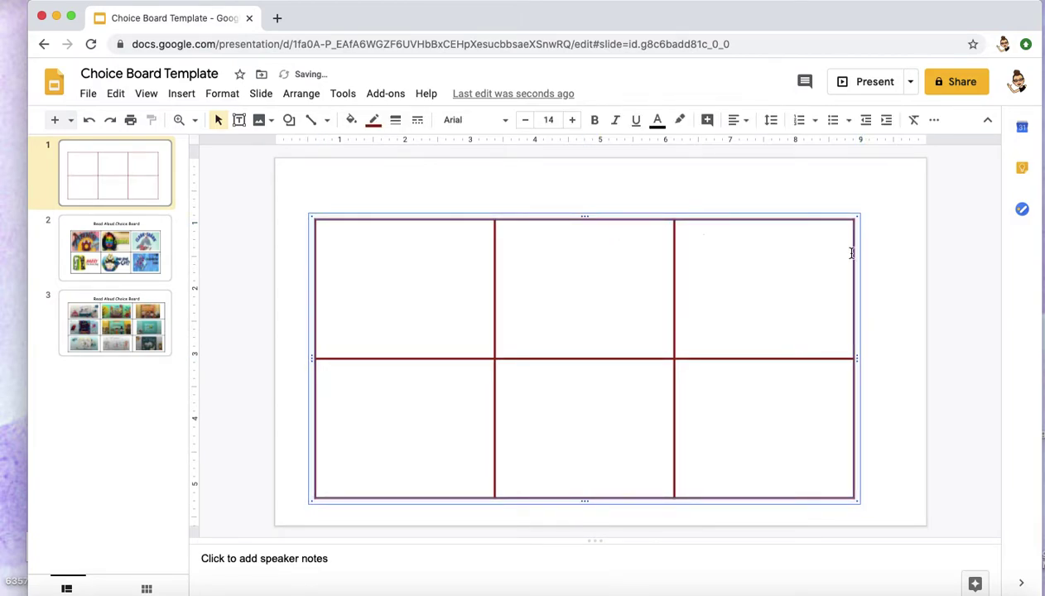
pyautogui.click(879, 262)
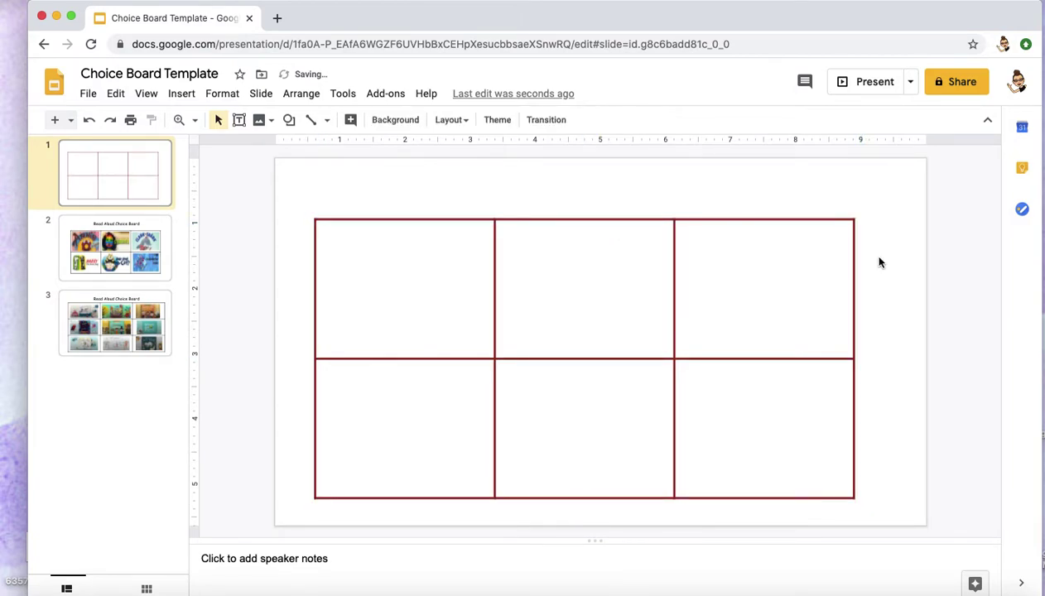
pyautogui.click(807, 220)
# Step: Draw a text box above the table and type the 'Choice Board' title
pyautogui.click(810, 221)
pyautogui.click(522, 164)
pyautogui.click(183, 94)
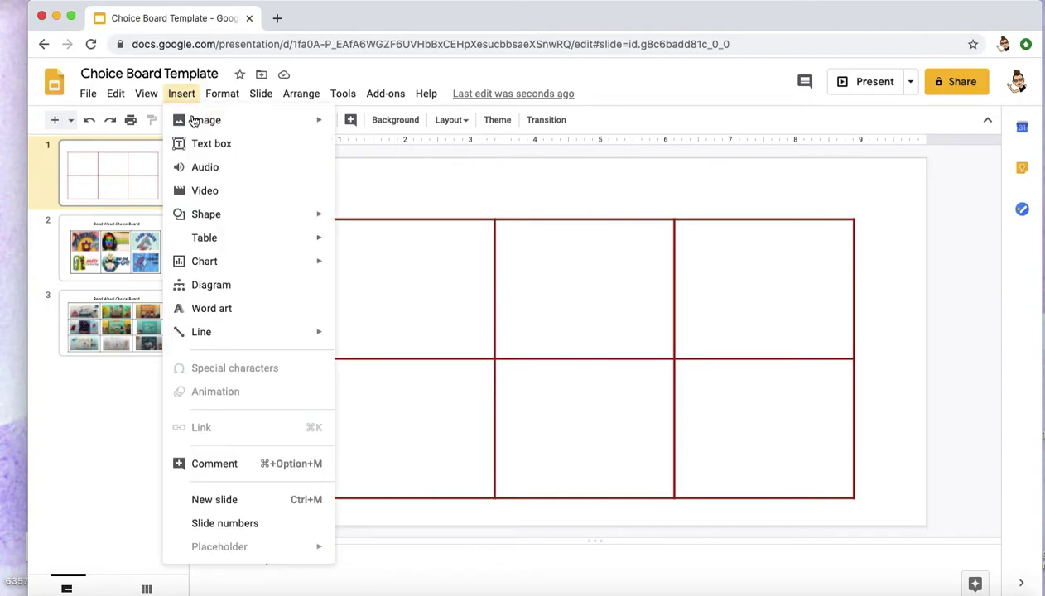
pyautogui.click(197, 142)
pyautogui.moveTo(429, 168); pyautogui.dragTo(754, 209)
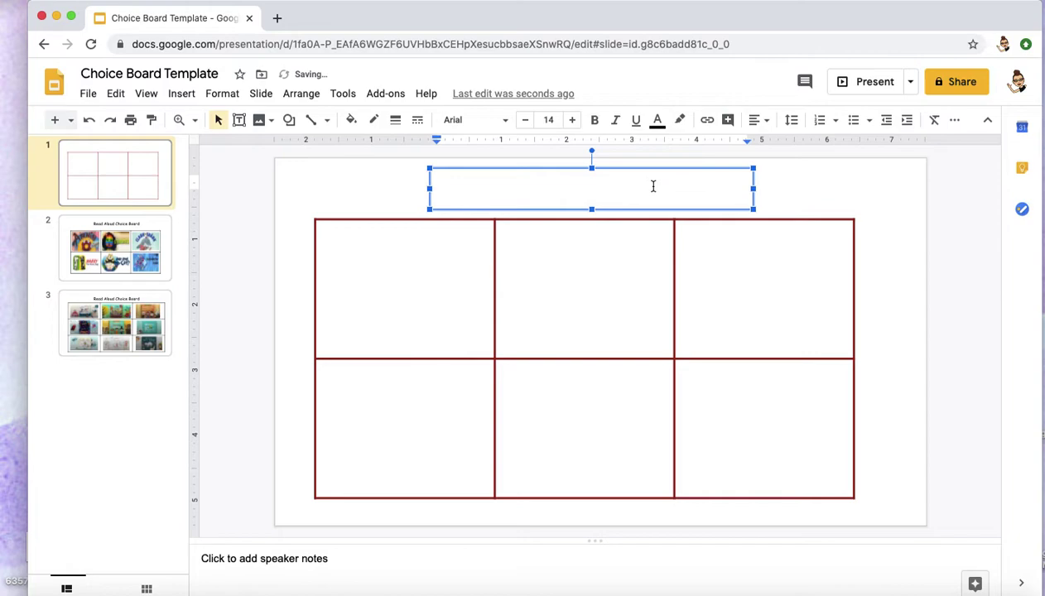
pyautogui.write('Choice Board')
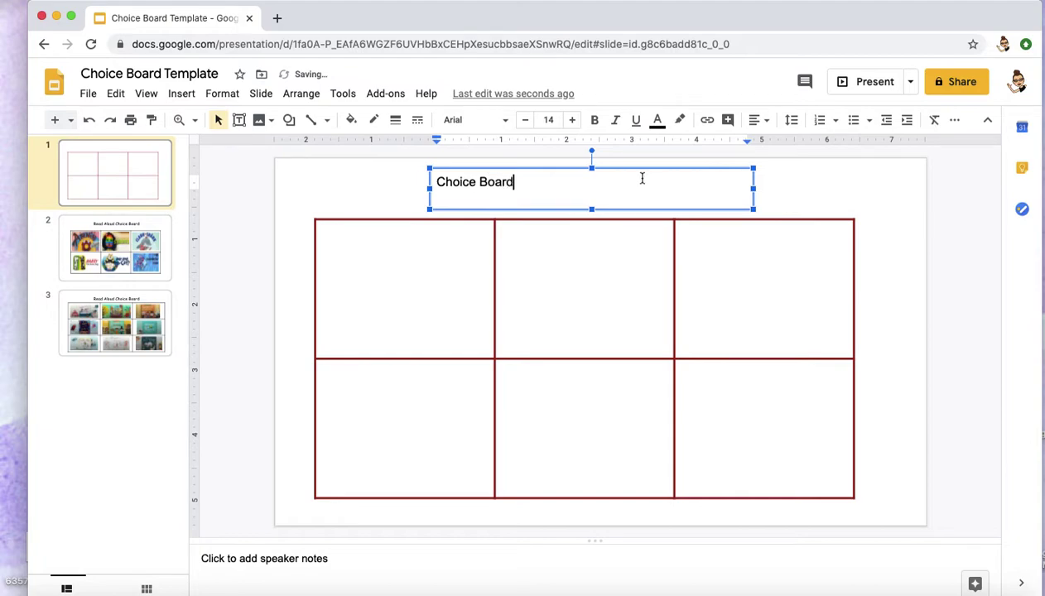
# Step: Make the title bold, centred horizontally and vertically, size 17, then compare with slide 2
pyautogui.moveTo(522, 181); pyautogui.dragTo(436, 180)
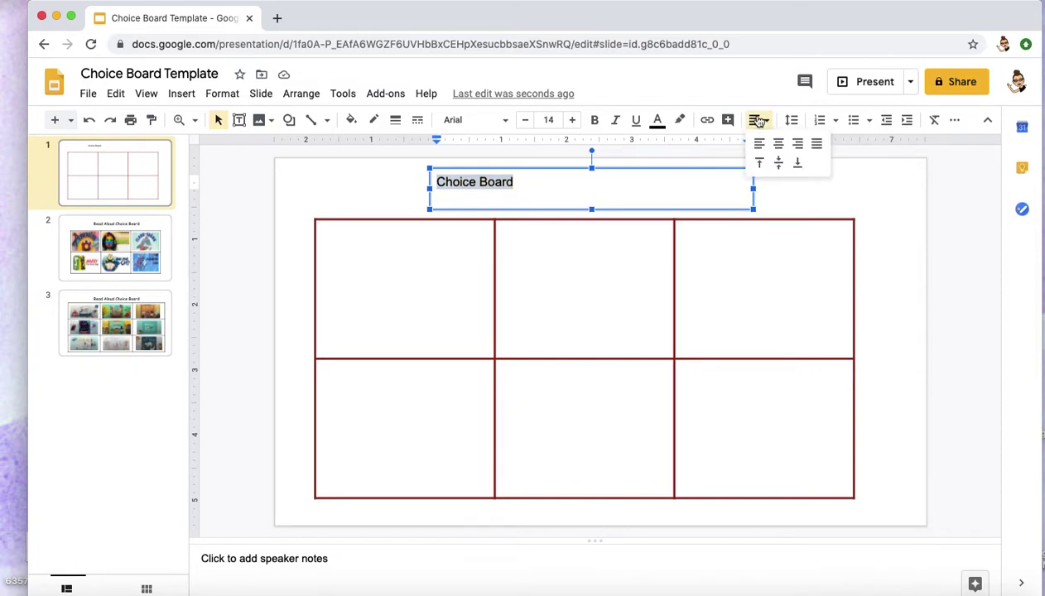
pyautogui.click(779, 144)
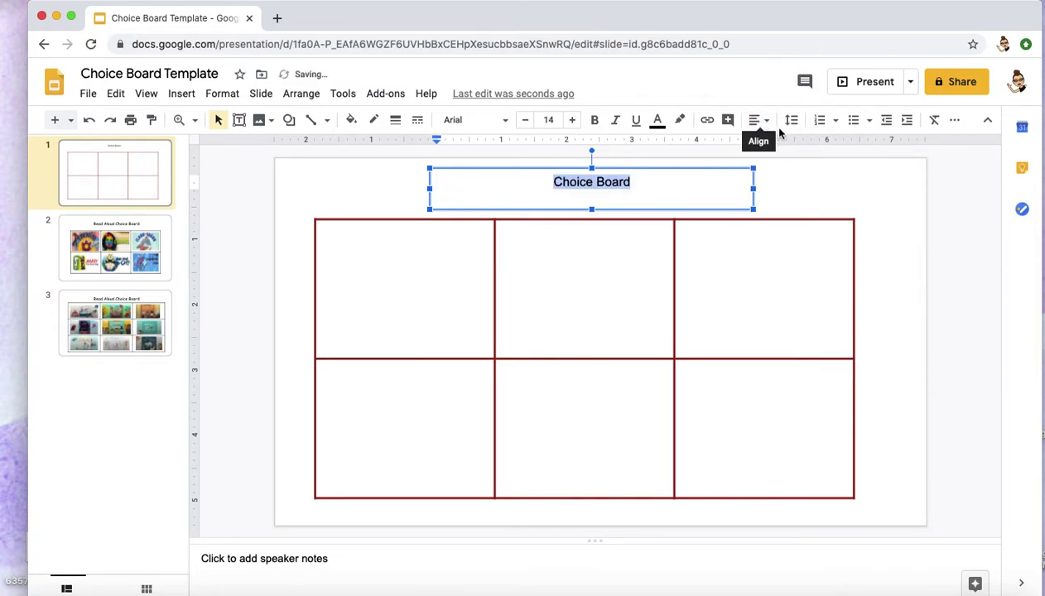
pyautogui.click(755, 120)
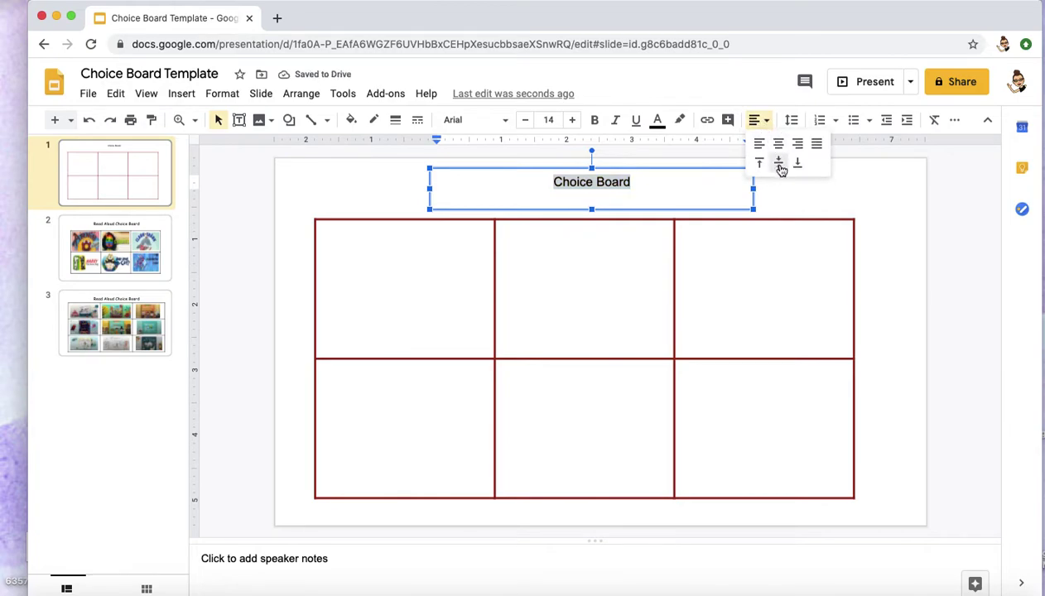
pyautogui.click(781, 164)
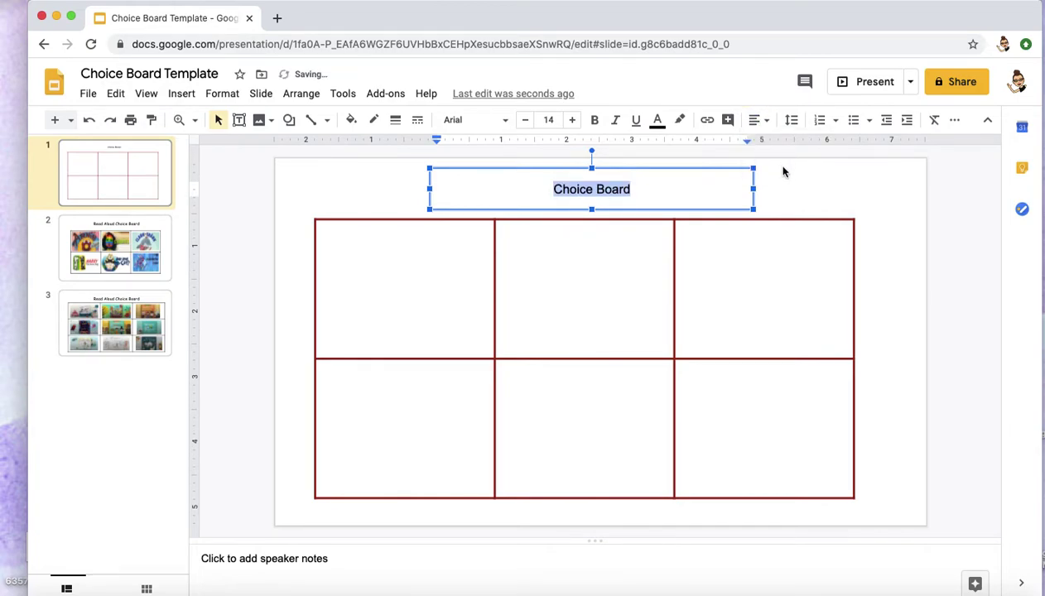
pyautogui.click(595, 121)
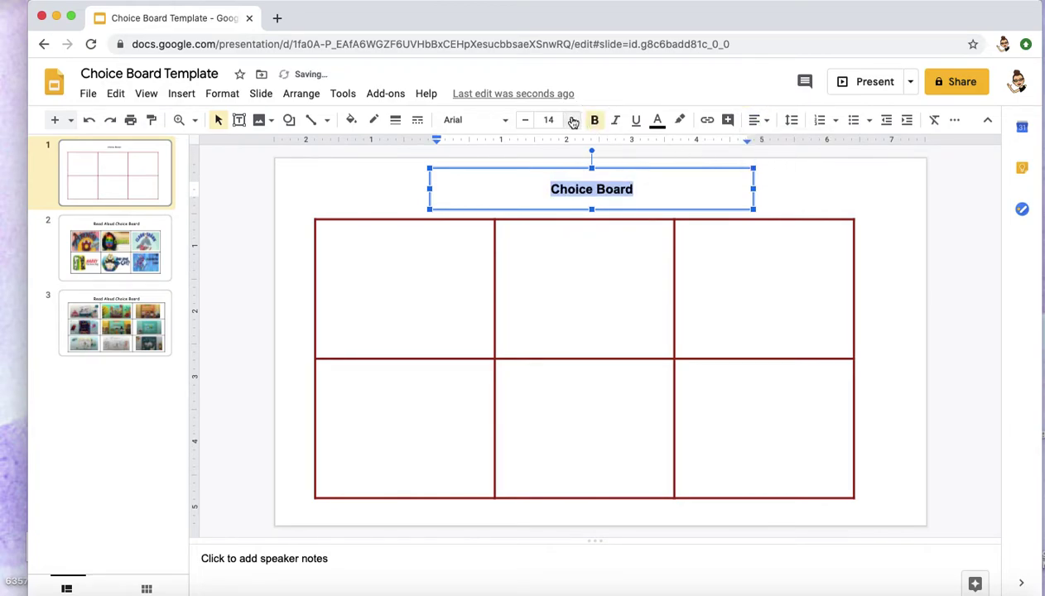
pyautogui.click(572, 120)
pyautogui.click(571, 121)
pyautogui.click(572, 120)
pyautogui.click(893, 212)
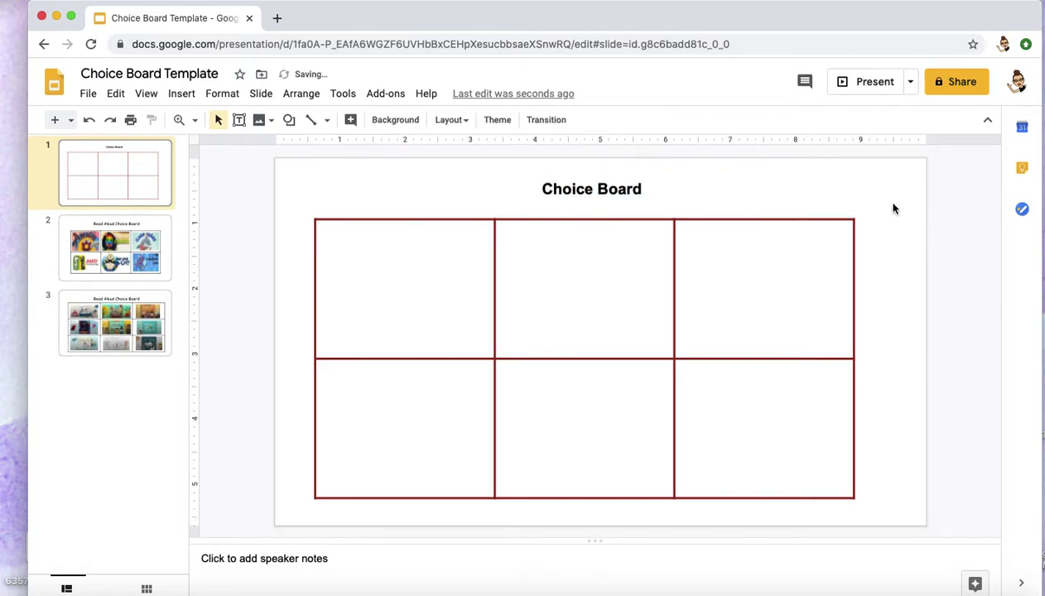
pyautogui.click(135, 236)
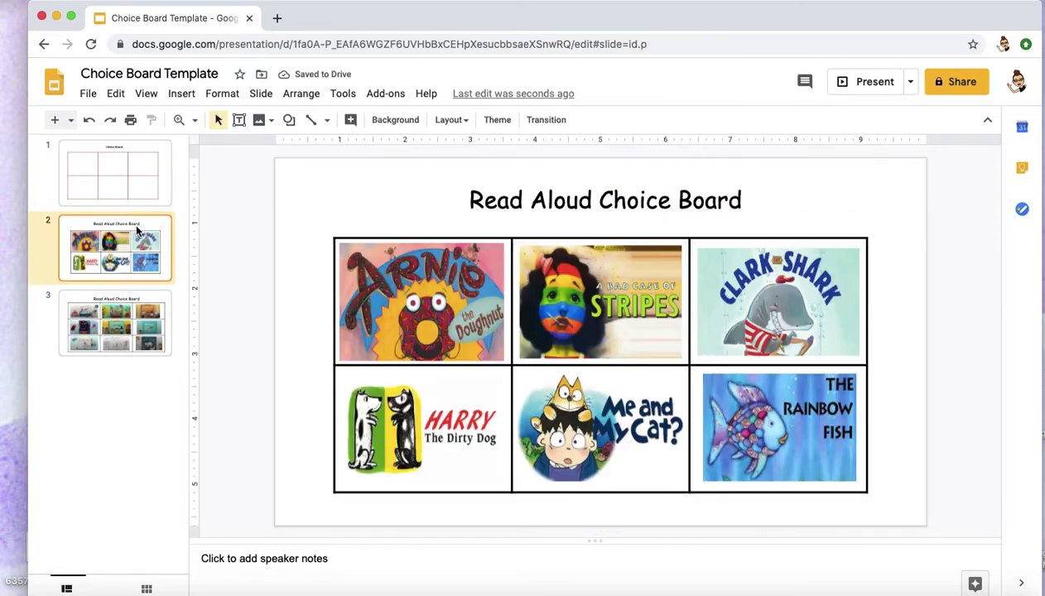
# Step: Search for Storyline Online in a new tab and open its All Books library
pyautogui.click(141, 181)
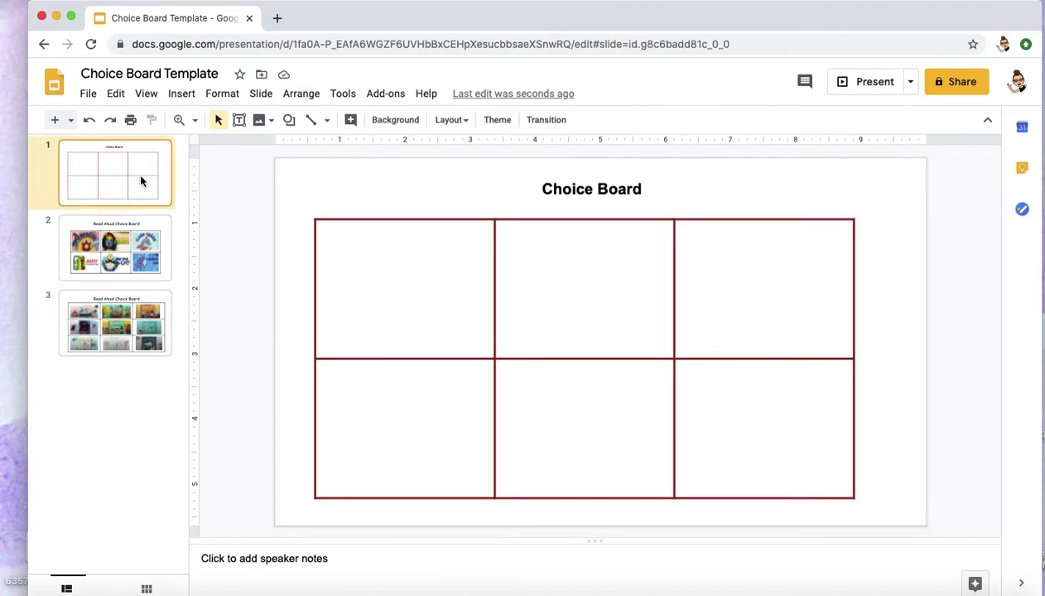
pyautogui.click(277, 12)
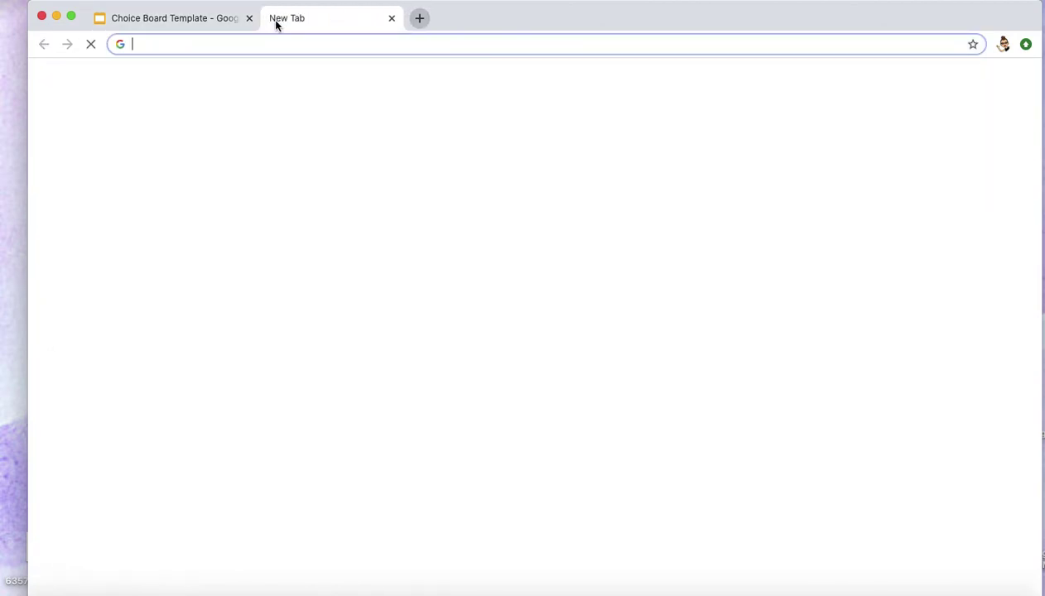
pyautogui.write('stor')
pyautogui.press('Return')
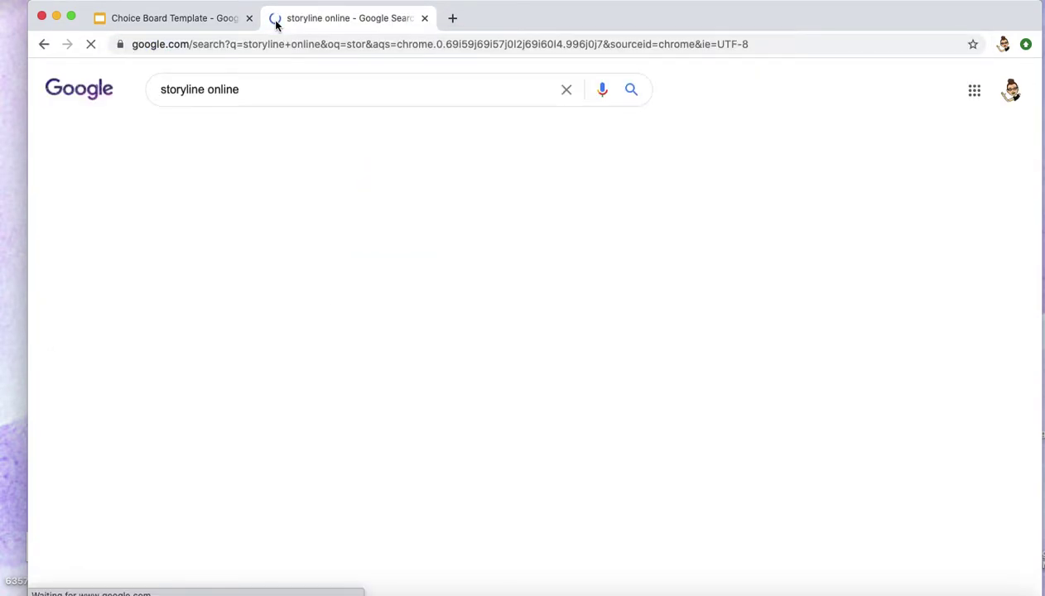
pyautogui.click(251, 212)
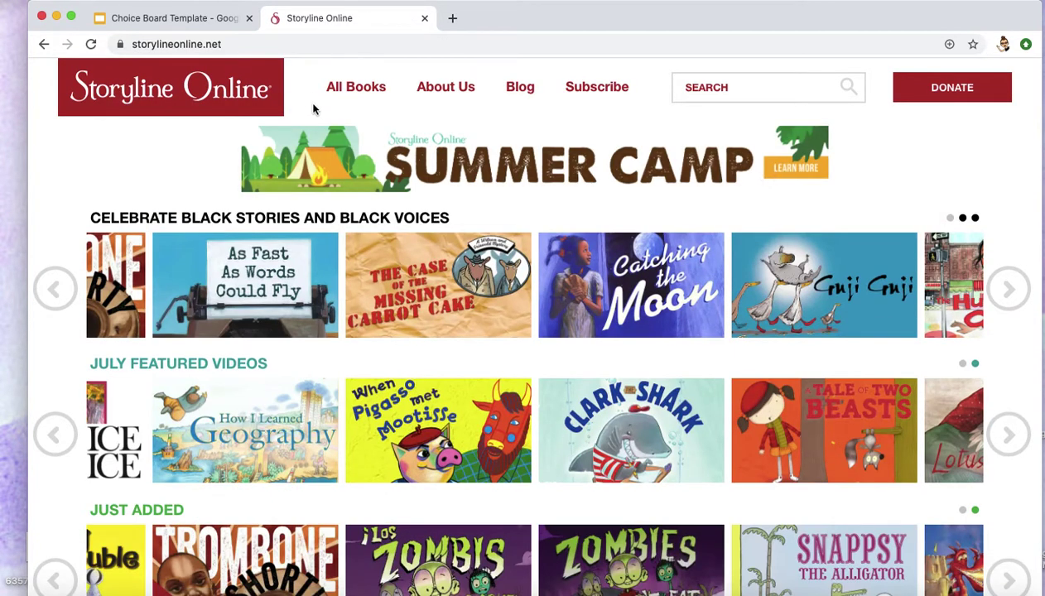
pyautogui.click(352, 90)
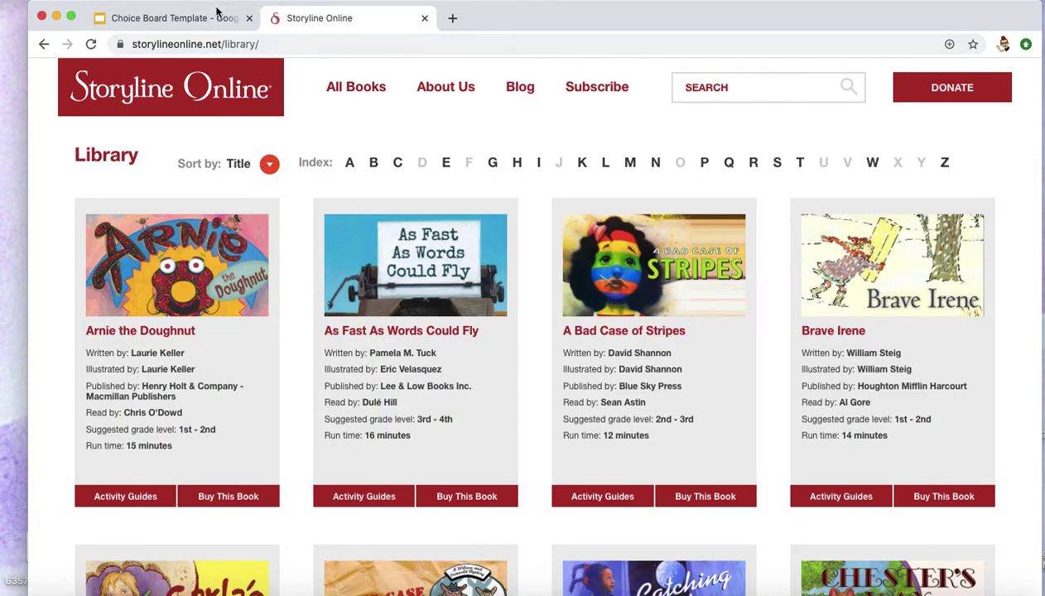
# Step: Check the example board on slide 2, then return to the Storyline Online library
pyautogui.click(174, 18)
pyautogui.click(126, 243)
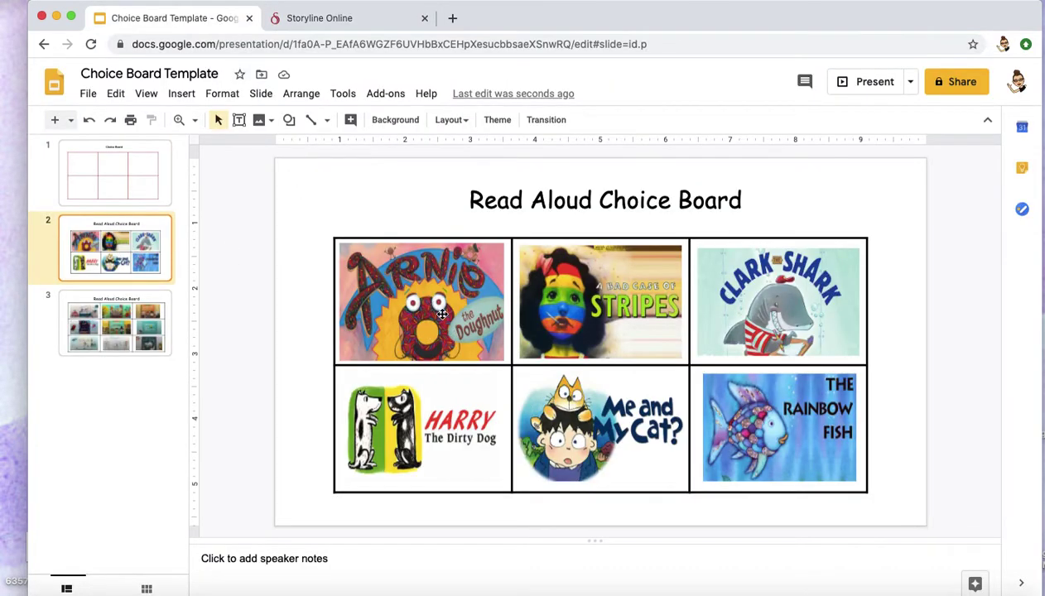
pyautogui.click(358, 18)
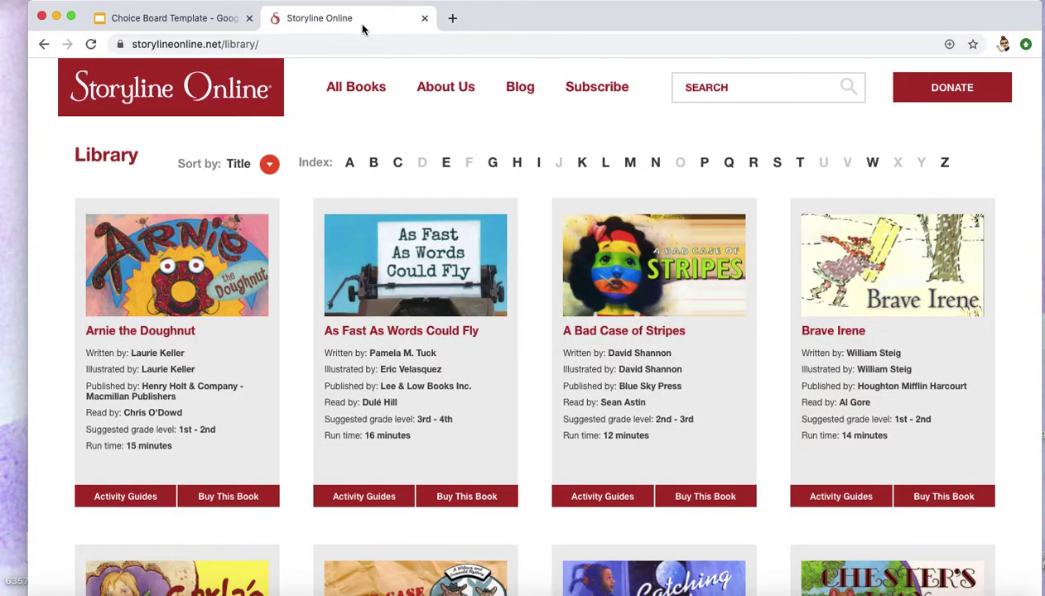
# Step: Copy the Arnie the Doughnut cover image and return to slide 1 of the presentation
pyautogui.rightClick(189, 257)
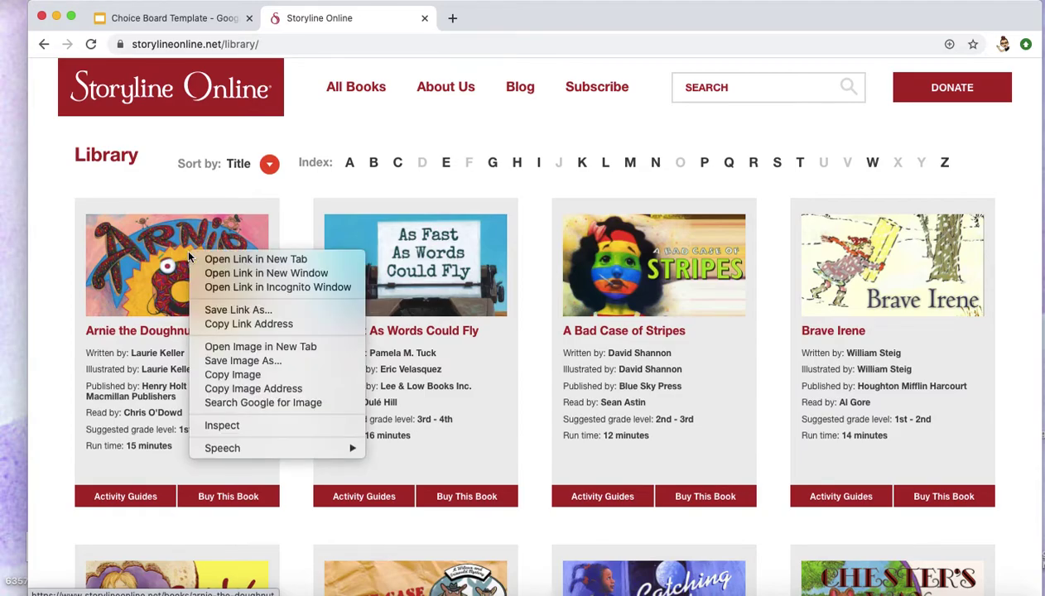
pyautogui.click(251, 375)
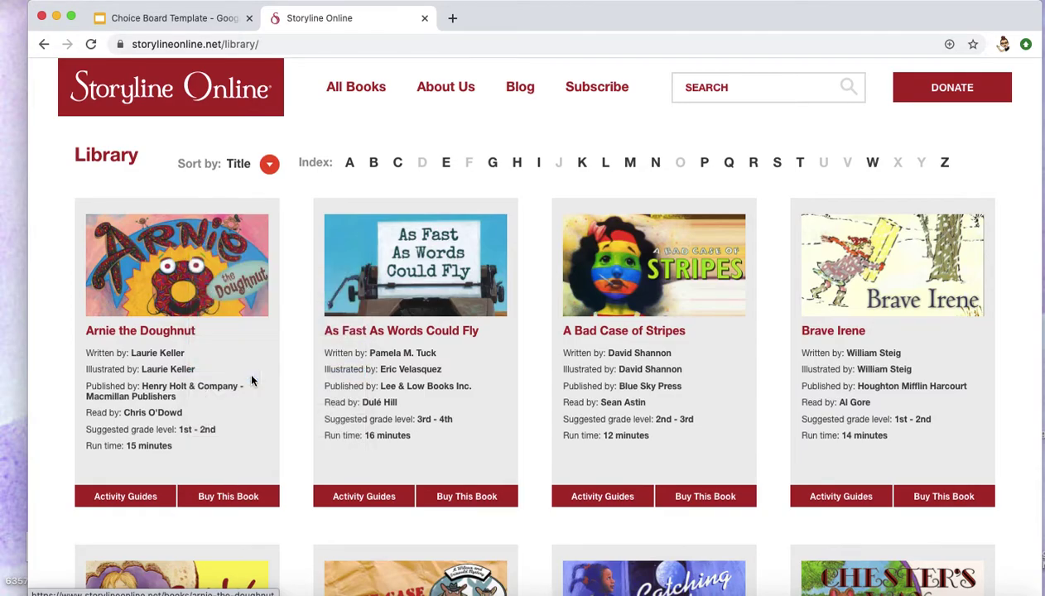
pyautogui.click(201, 22)
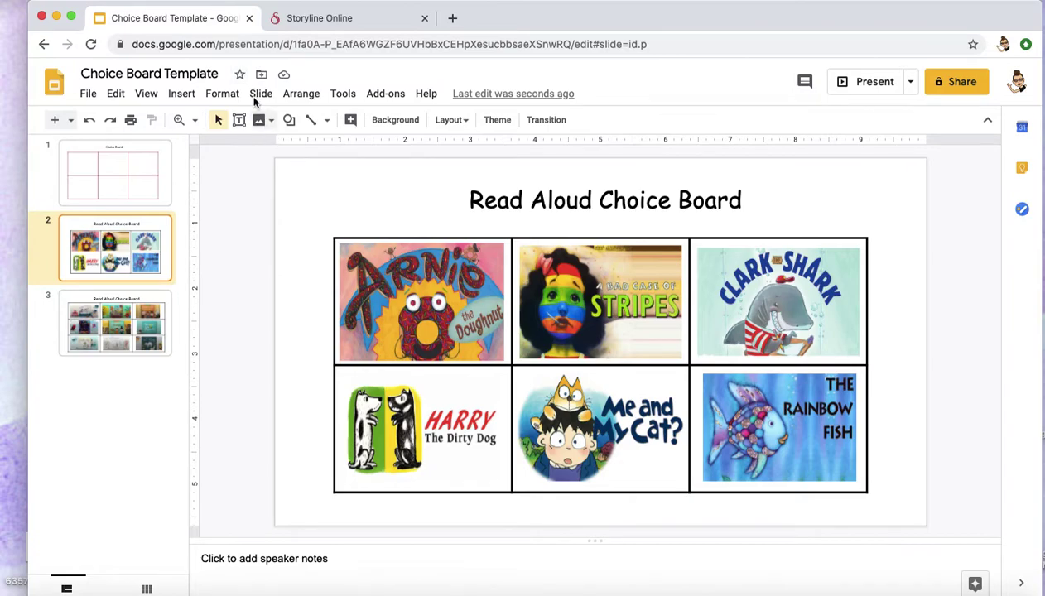
pyautogui.click(287, 18)
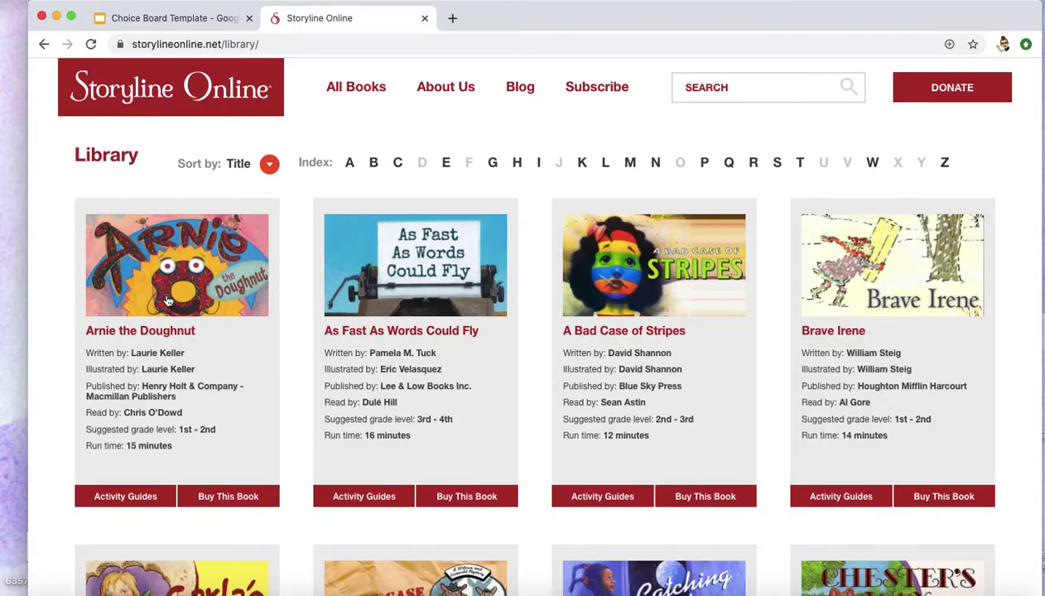
pyautogui.click(201, 23)
pyautogui.click(130, 146)
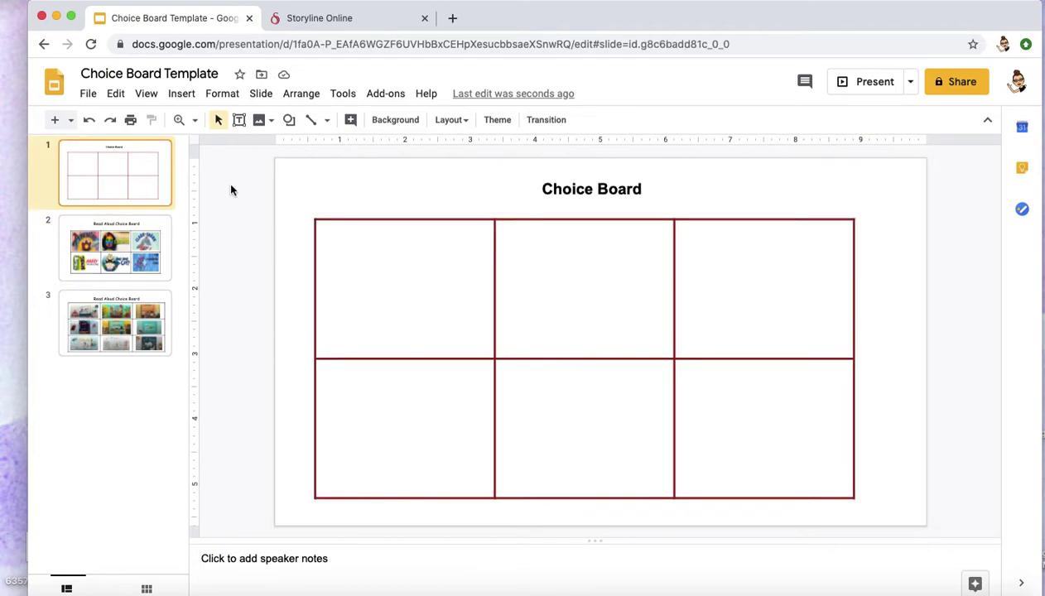
# Step: Paste the Arnie the Doughnut cover and shrink it to fit the table's top-left cell
pyautogui.rightClick(389, 281)
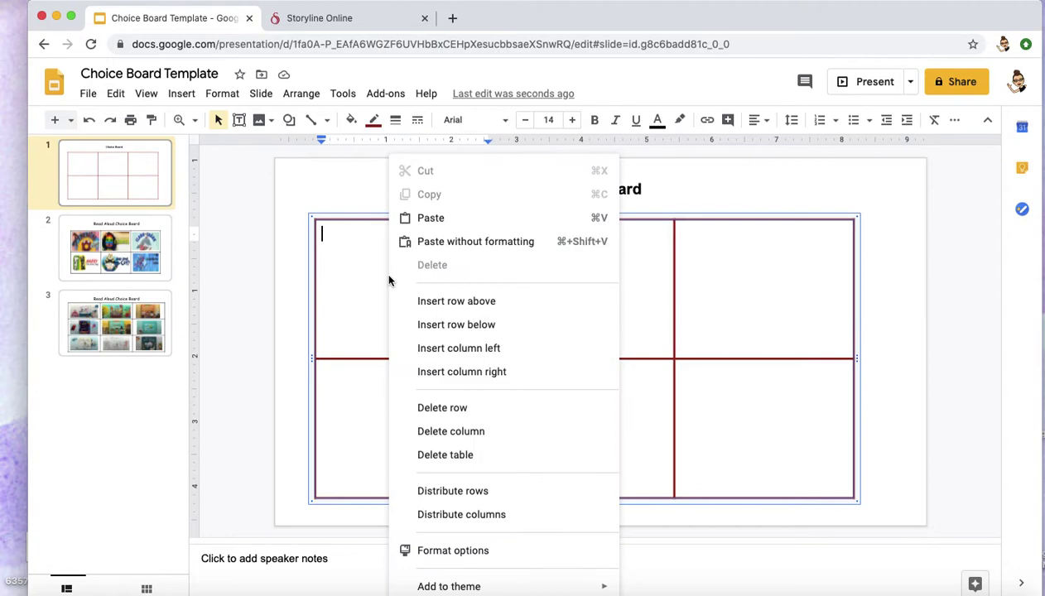
pyautogui.click(426, 218)
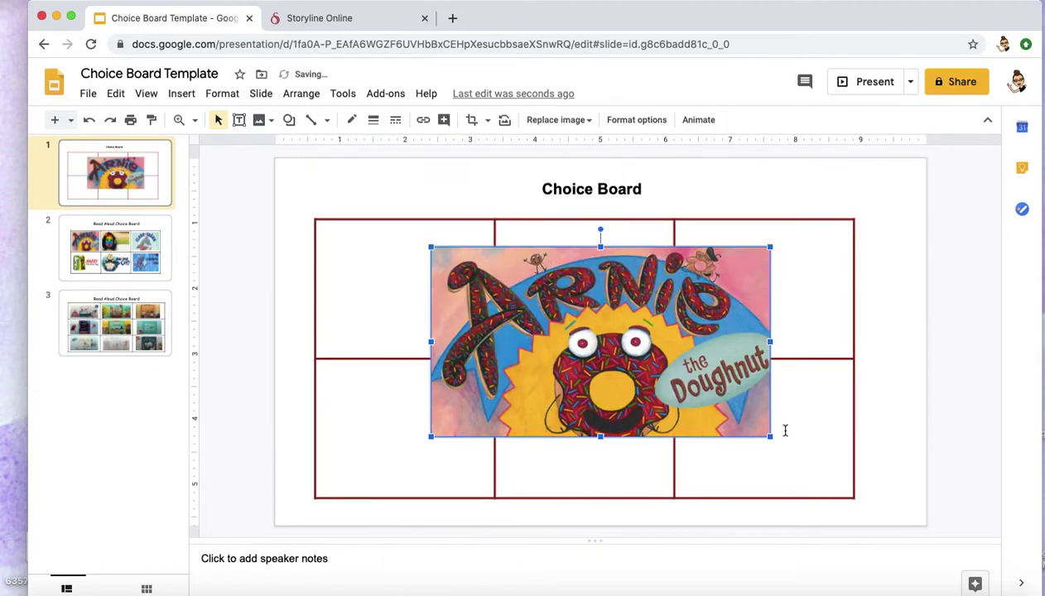
pyautogui.moveTo(772, 436); pyautogui.dragTo(602, 341)
pyautogui.moveTo(541, 313); pyautogui.dragTo(431, 308)
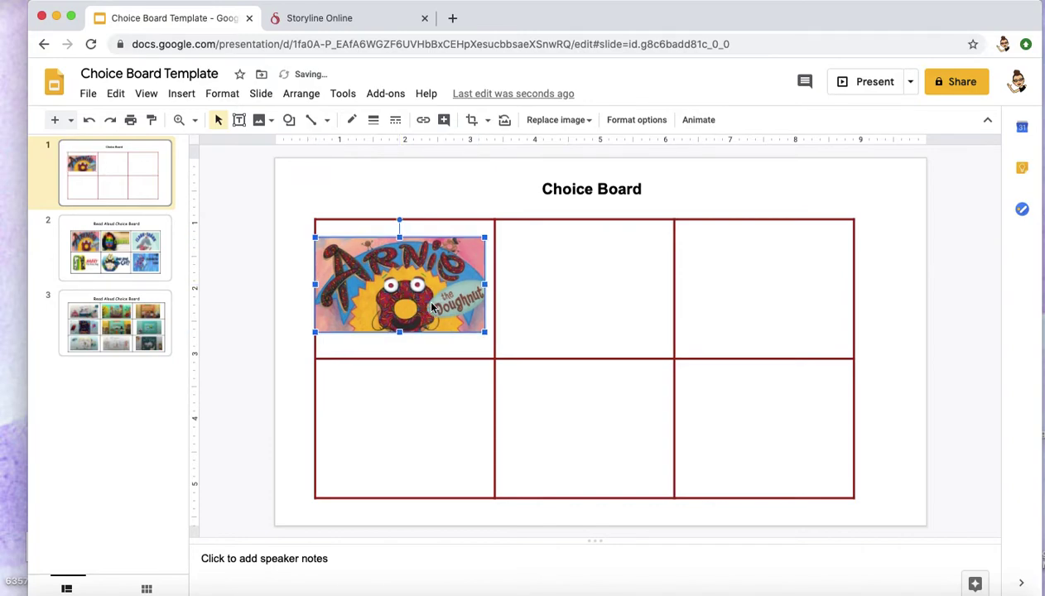
pyautogui.moveTo(482, 329); pyautogui.dragTo(467, 322)
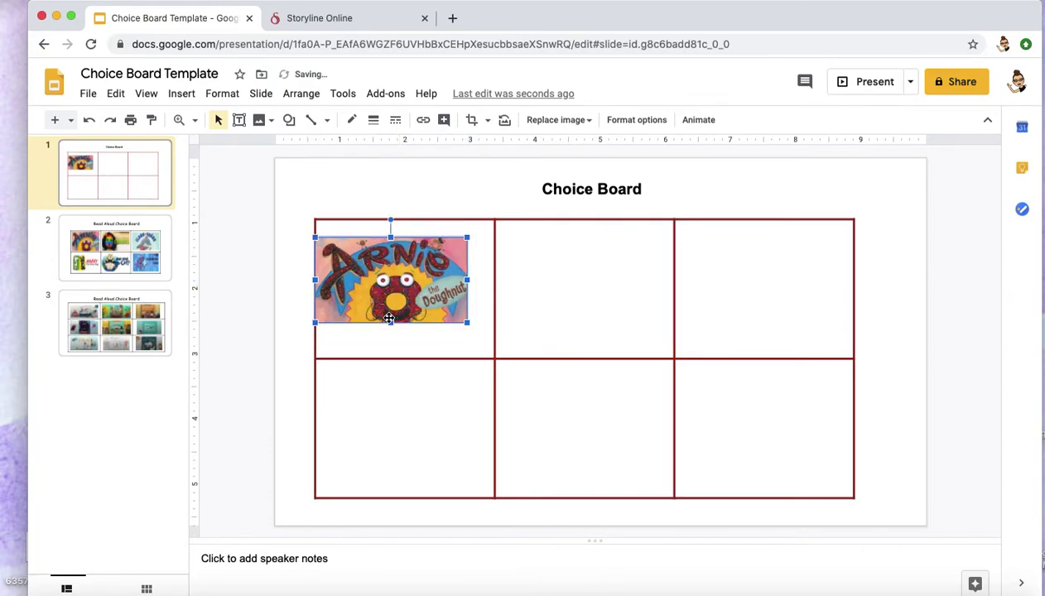
pyautogui.moveTo(392, 321)
pyautogui.mouseDown()
pyautogui.moveTo(393, 340)
pyautogui.moveTo(405, 313)
pyautogui.mouseUp()
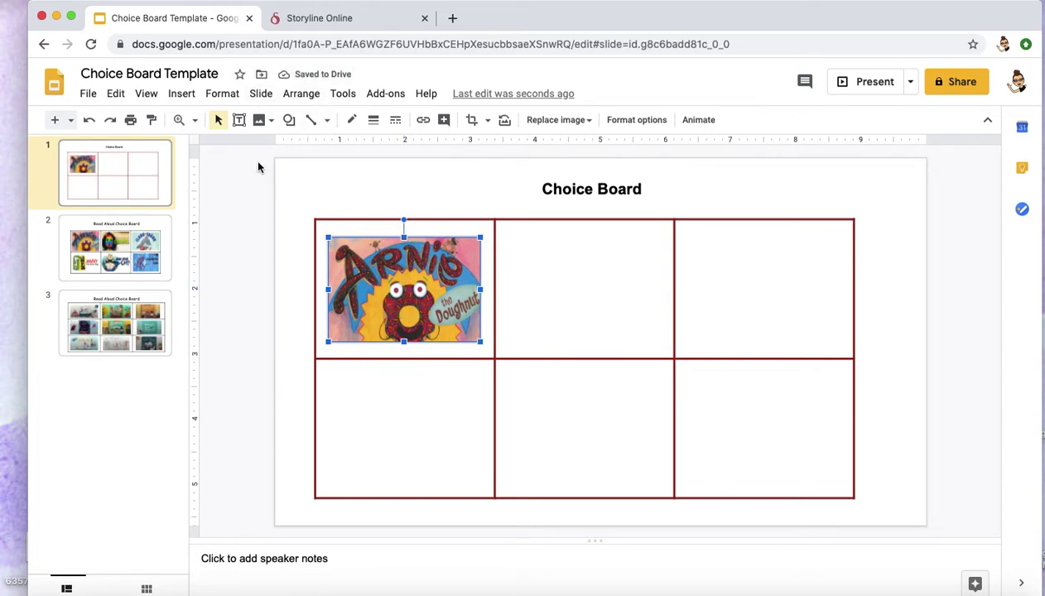
pyautogui.click(246, 252)
# Step: Copy the web address of Storyline Online's Arnie the Doughnut page, then return to Slides
pyautogui.click(345, 19)
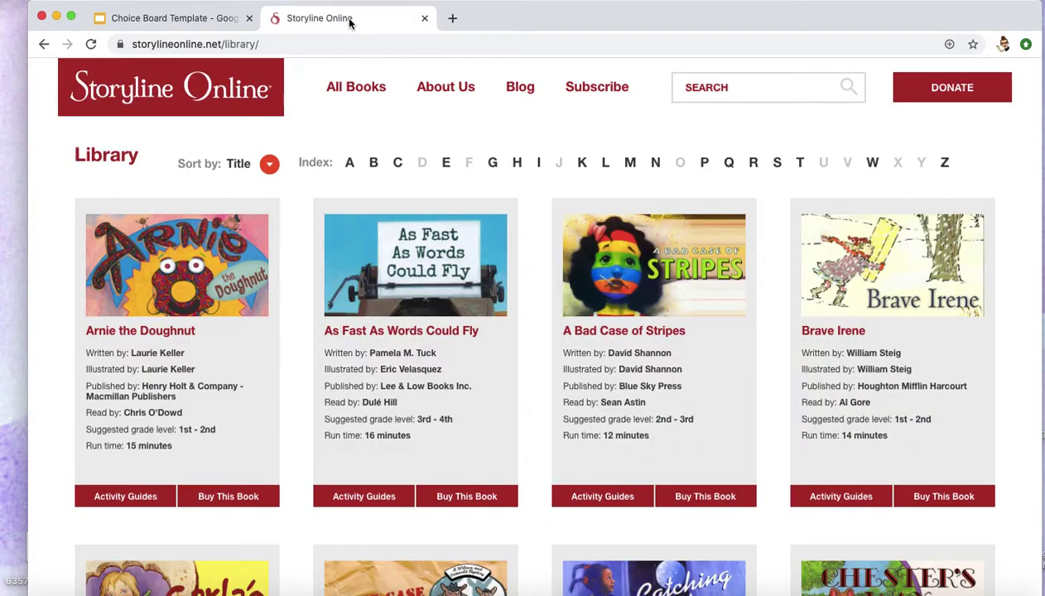
pyautogui.click(180, 332)
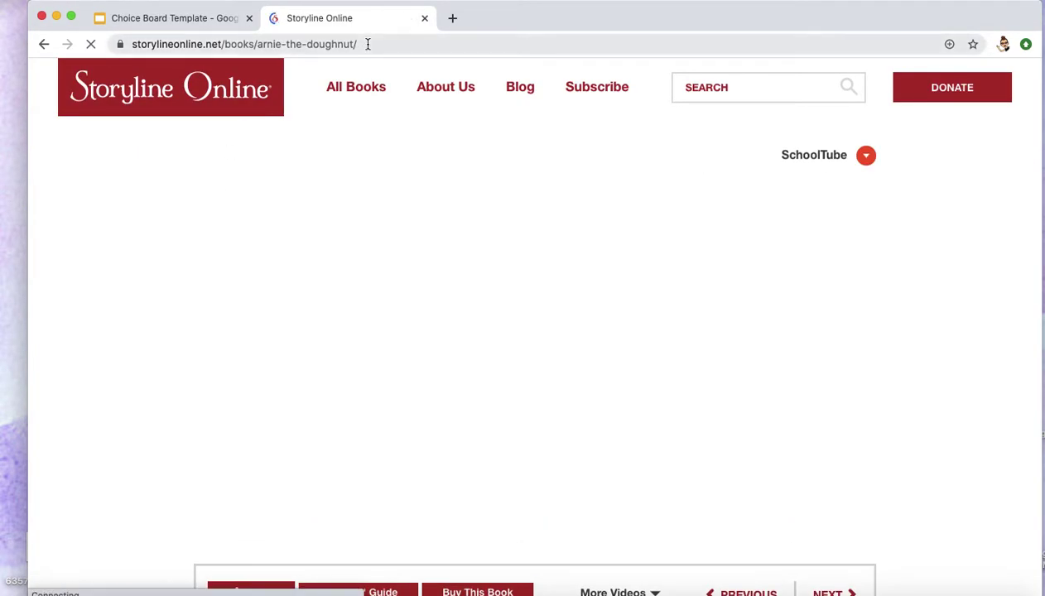
pyautogui.click(369, 46)
pyautogui.rightClick(369, 45)
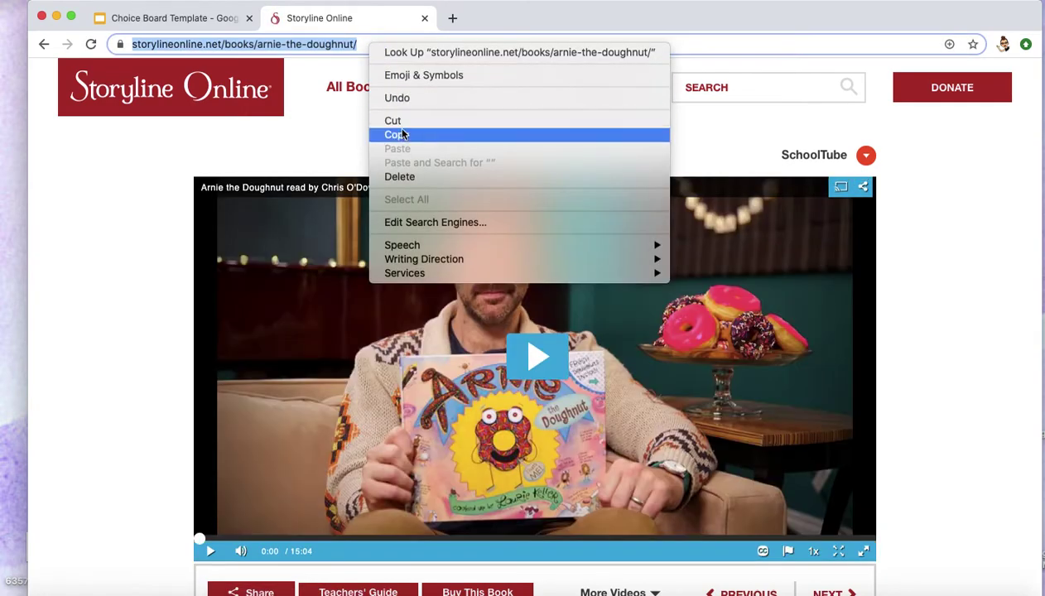
pyautogui.click(401, 137)
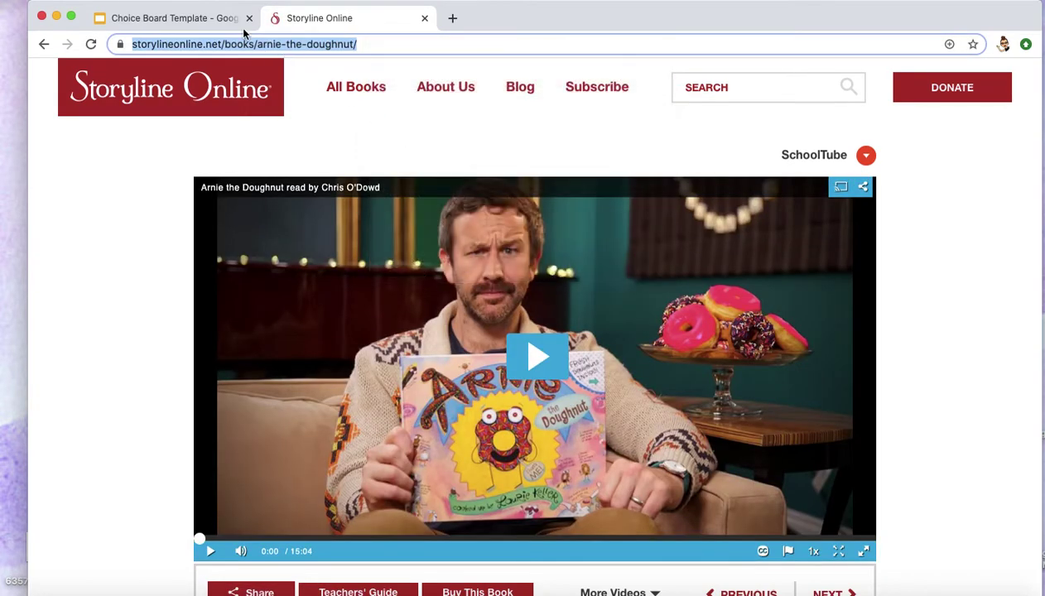
pyautogui.click(229, 26)
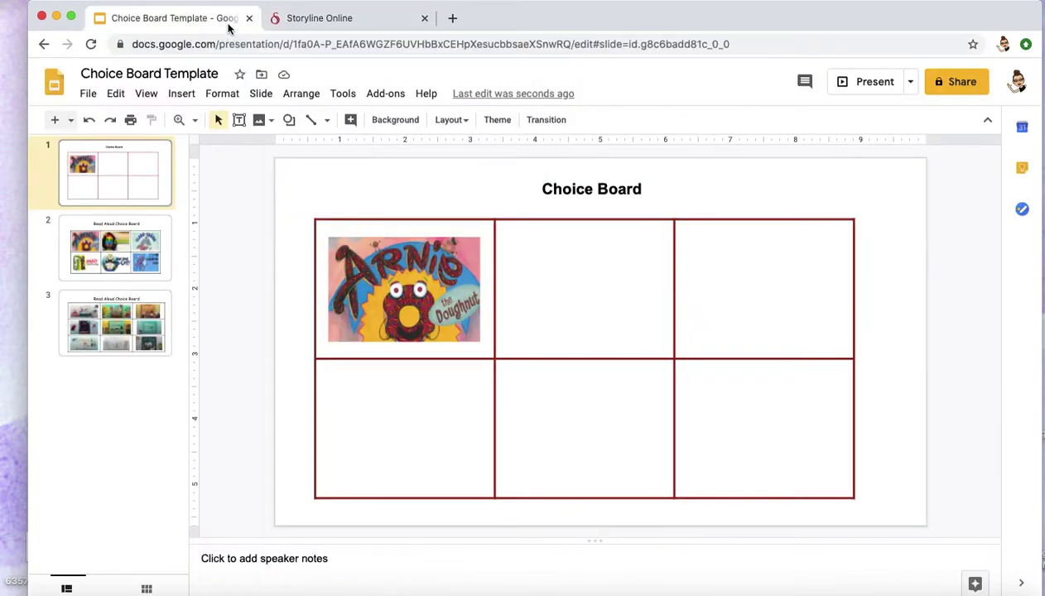
# Step: Link the Arnie the Doughnut cover image to its pasted Storyline Online read-aloud URL
pyautogui.click(410, 275)
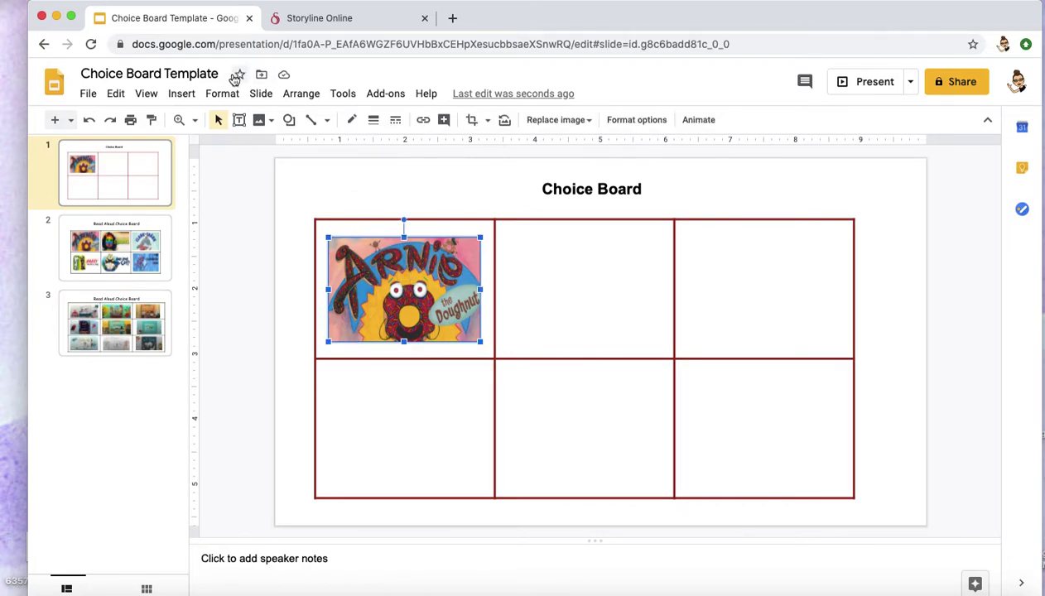
pyautogui.click(187, 95)
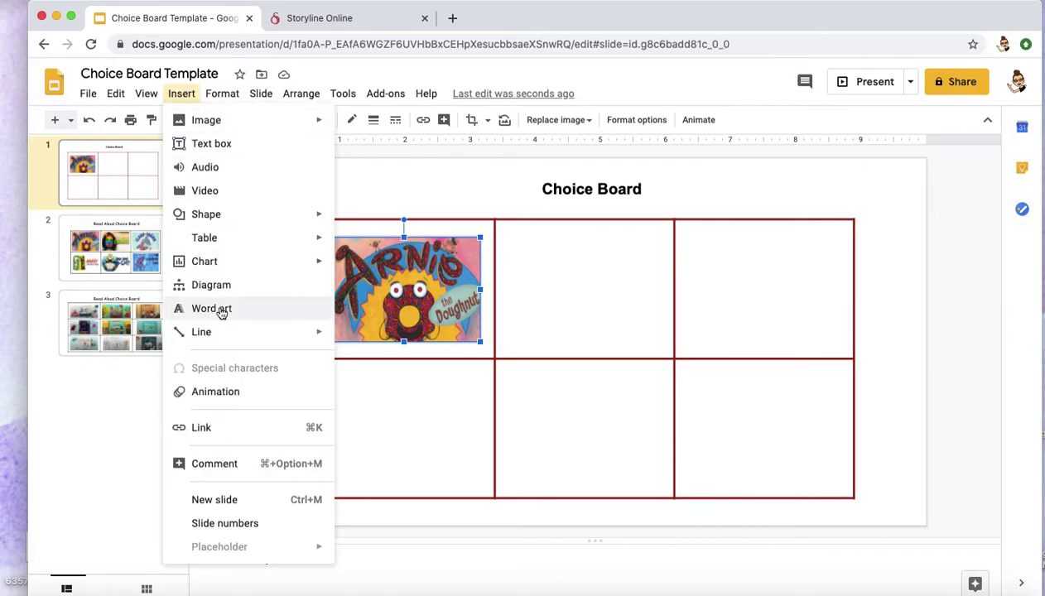
pyautogui.click(220, 428)
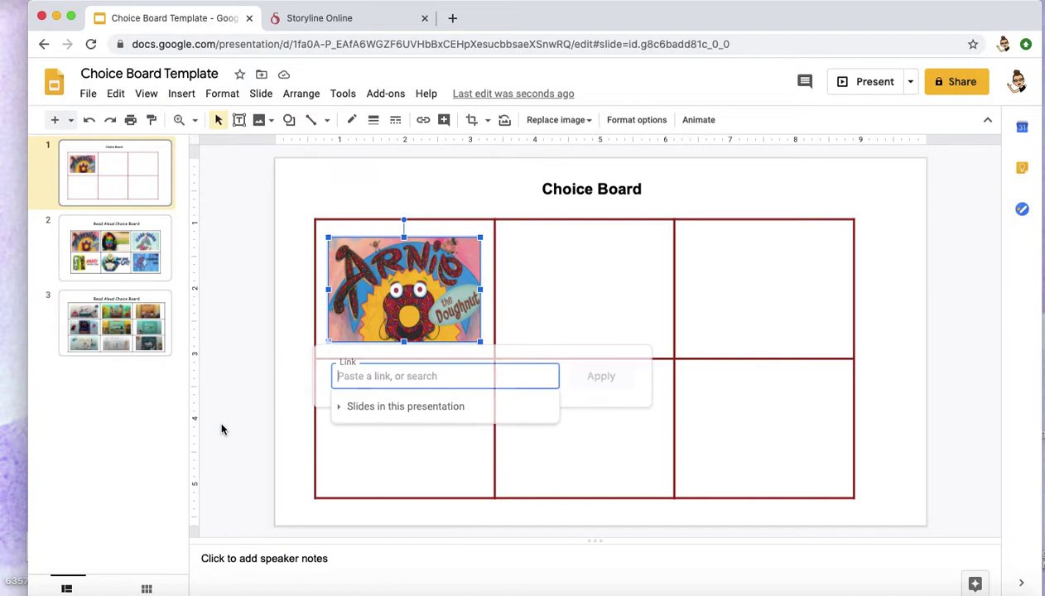
pyautogui.rightClick(399, 379)
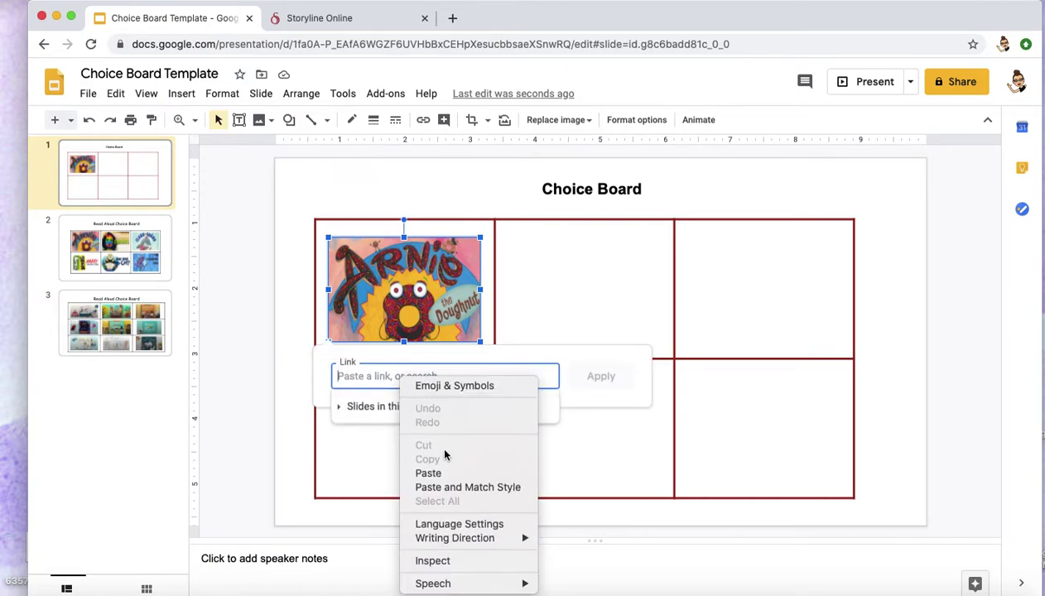
pyautogui.click(470, 478)
pyautogui.click(602, 378)
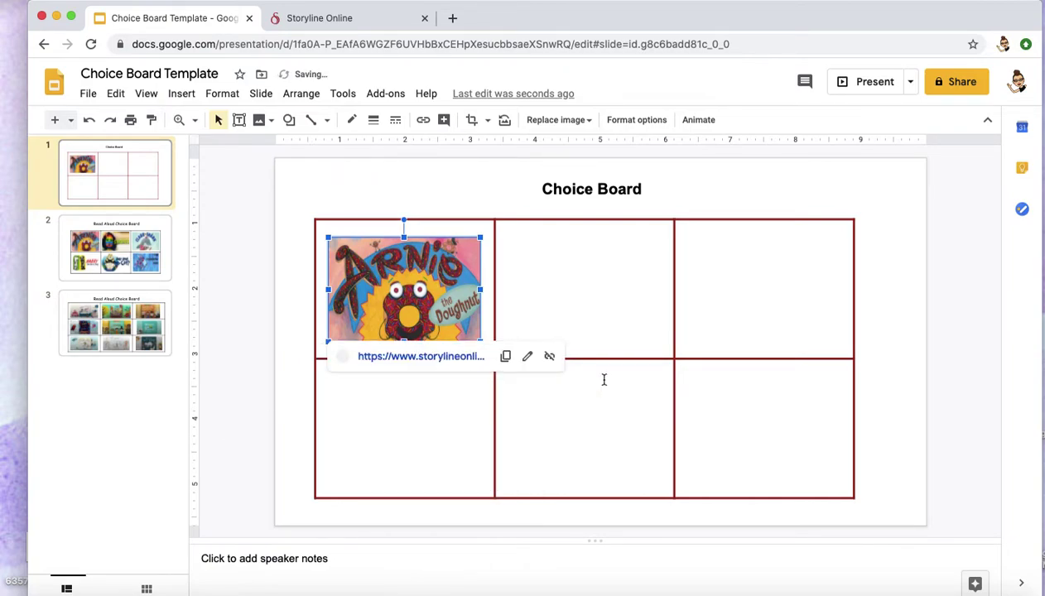
pyautogui.click(331, 169)
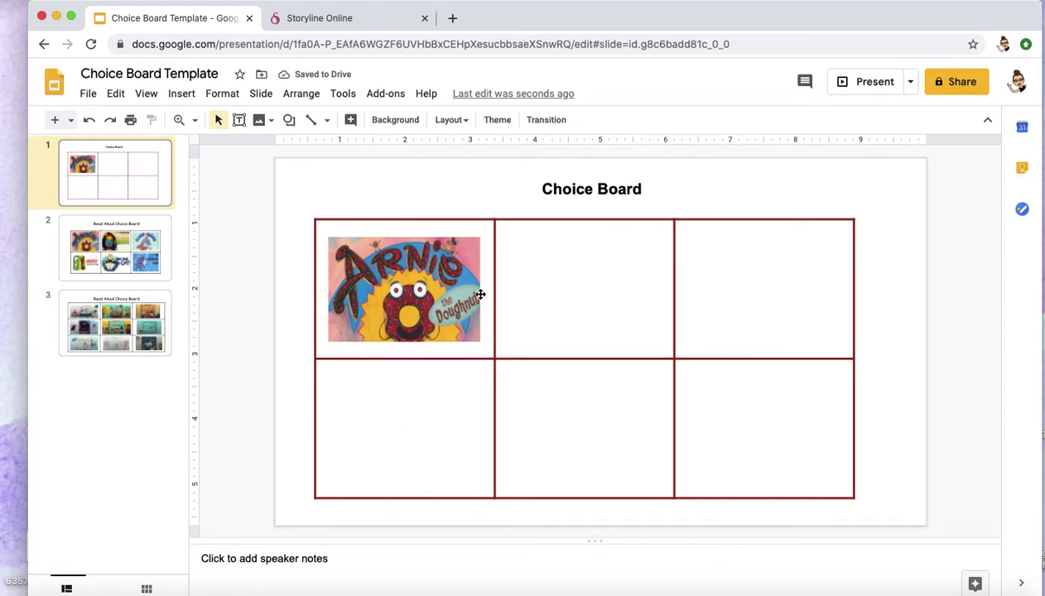
pyautogui.click(133, 265)
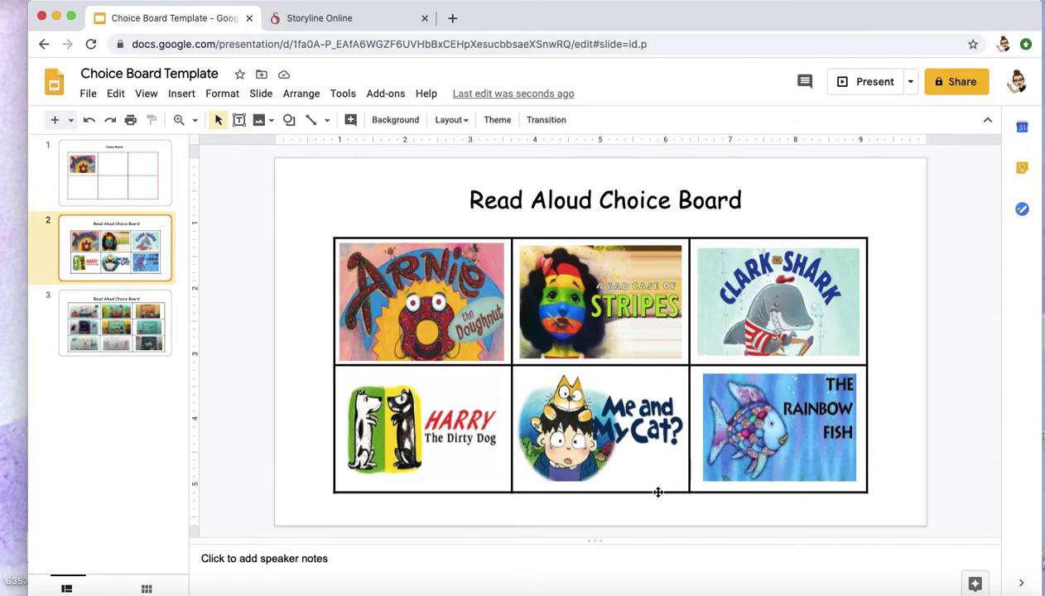
# Step: Close the Storyline Online tab and select The Day Punctuation Came to Town cover on slide 3
pyautogui.click(369, 12)
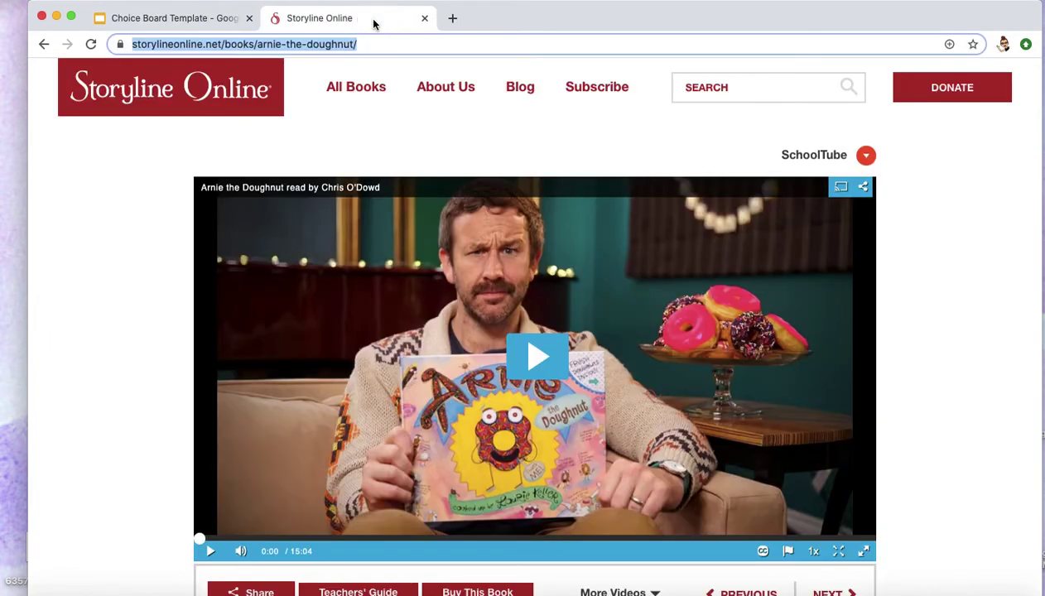
pyautogui.click(424, 18)
pyautogui.click(132, 334)
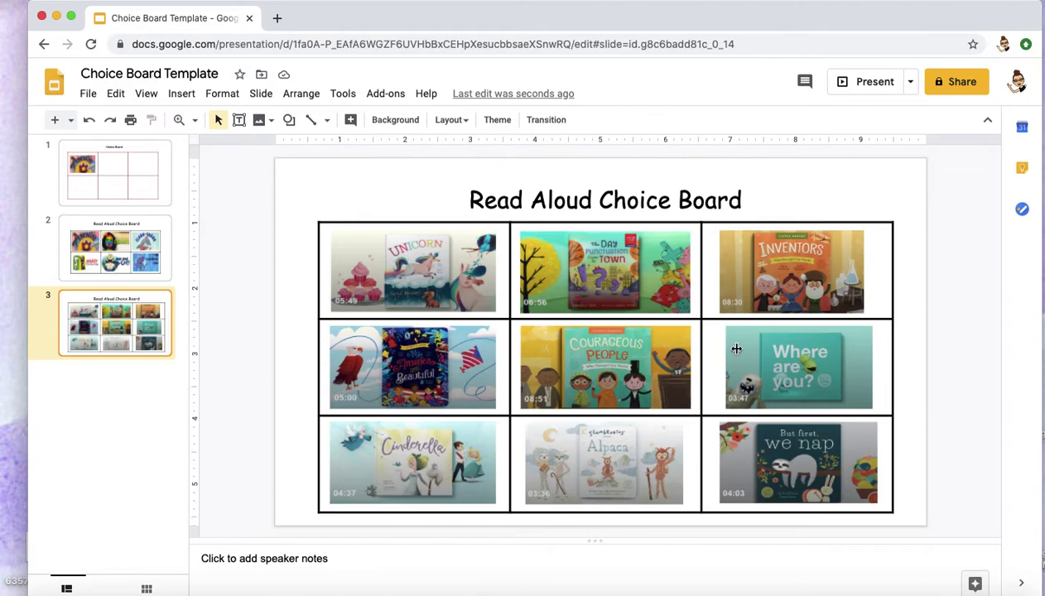
pyautogui.click(656, 281)
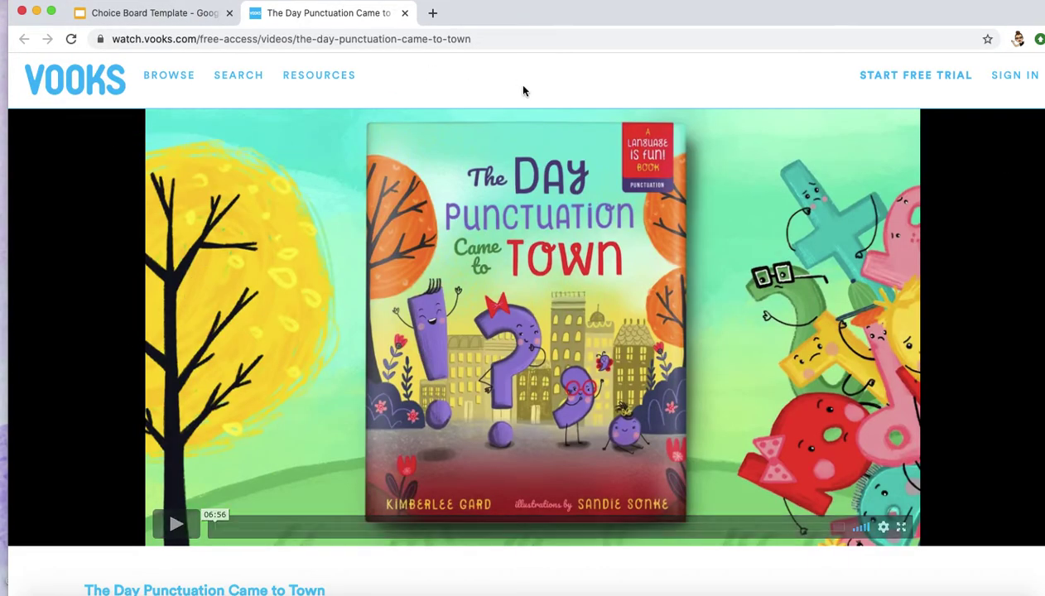
# Step: Screenshot The Day Punctuation Came to Town cover from the Vooks video with Cmd+Shift+4, then return to the slides
pyautogui.click(192, 18)
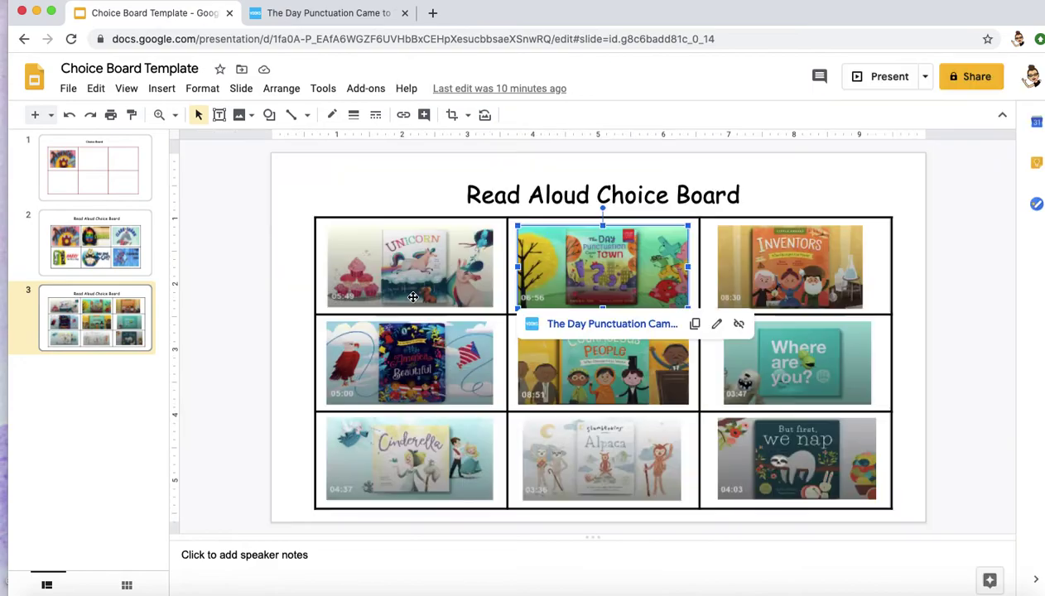
pyautogui.click(347, 15)
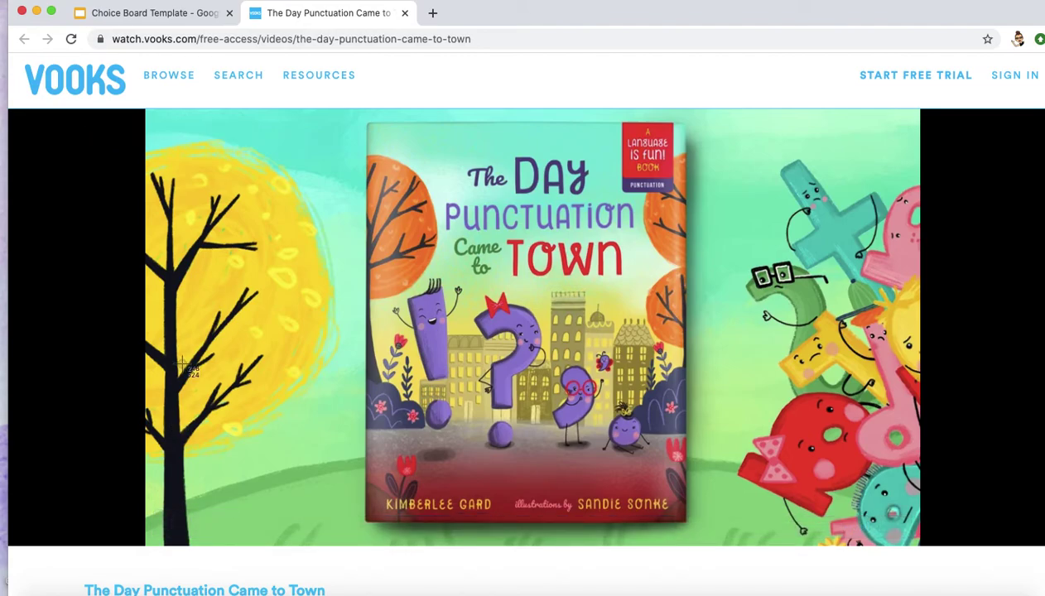
pyautogui.press('super+shift+4')
pyautogui.moveTo(256, 109); pyautogui.dragTo(907, 550)
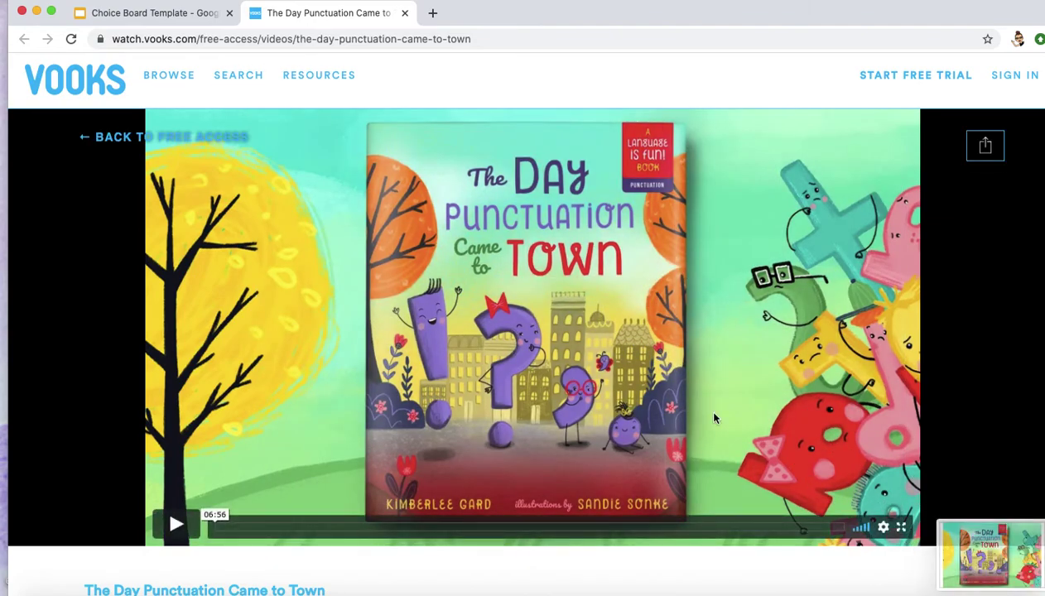
pyautogui.click(141, 15)
# Step: Dismiss the Insert menu on slide 3 without adding anything and go back to Vooks
pyautogui.click(385, 197)
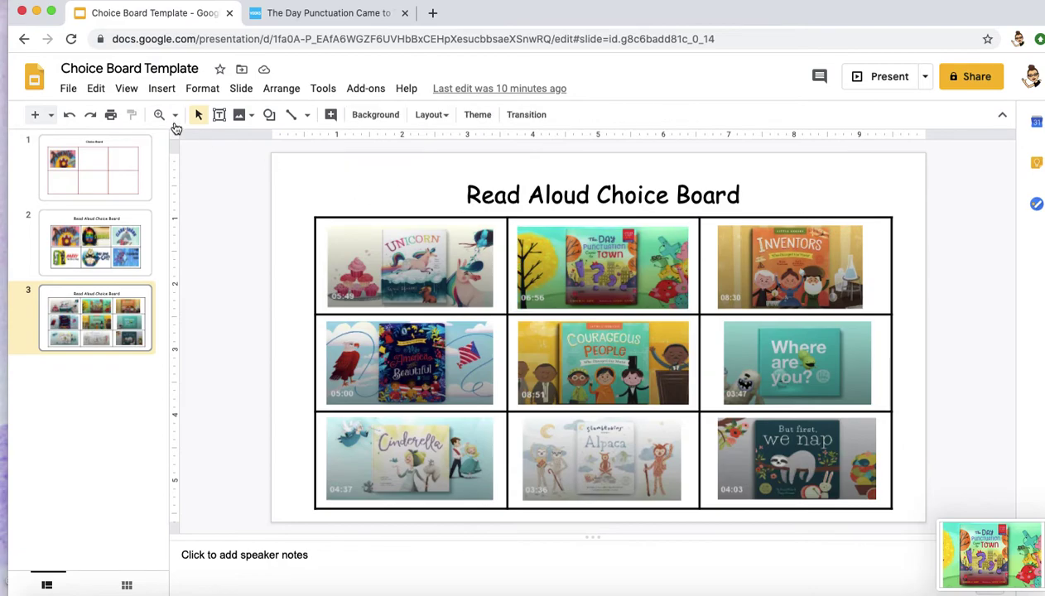
pyautogui.click(162, 89)
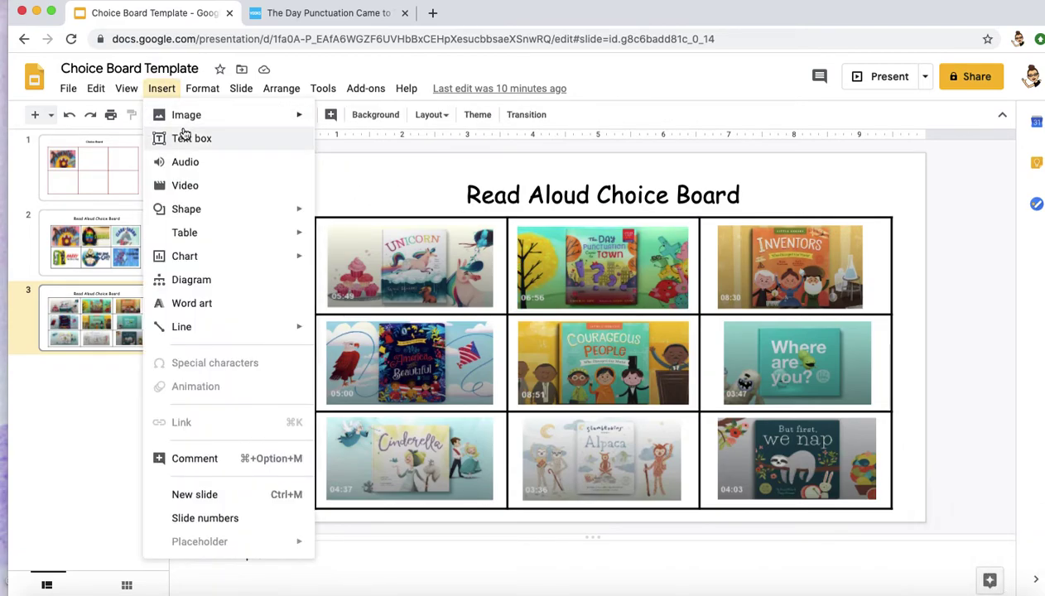
pyautogui.moveTo(184, 123)
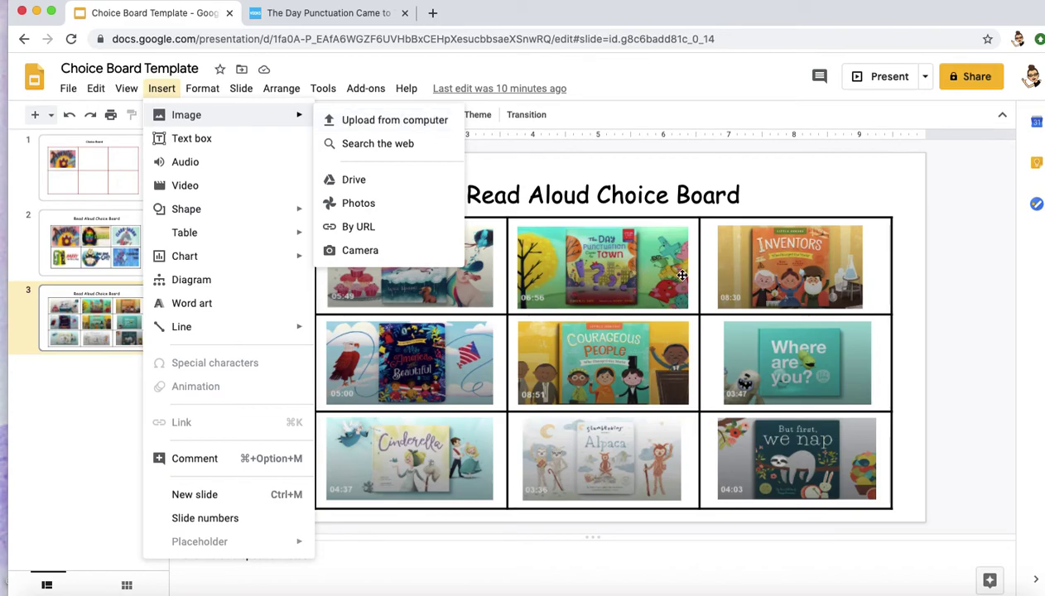
pyautogui.click(814, 183)
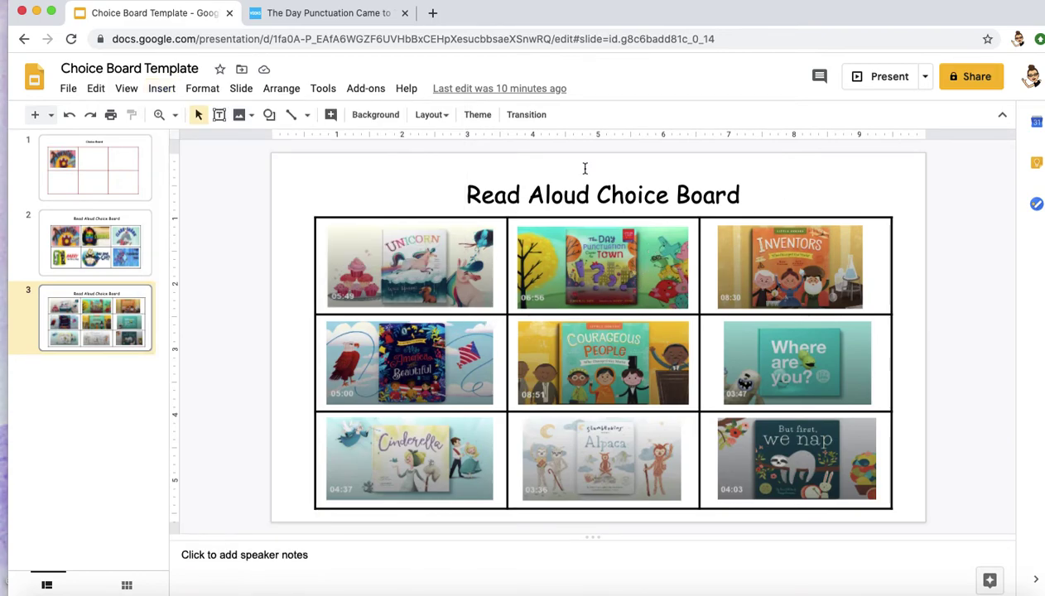
pyautogui.click(335, 20)
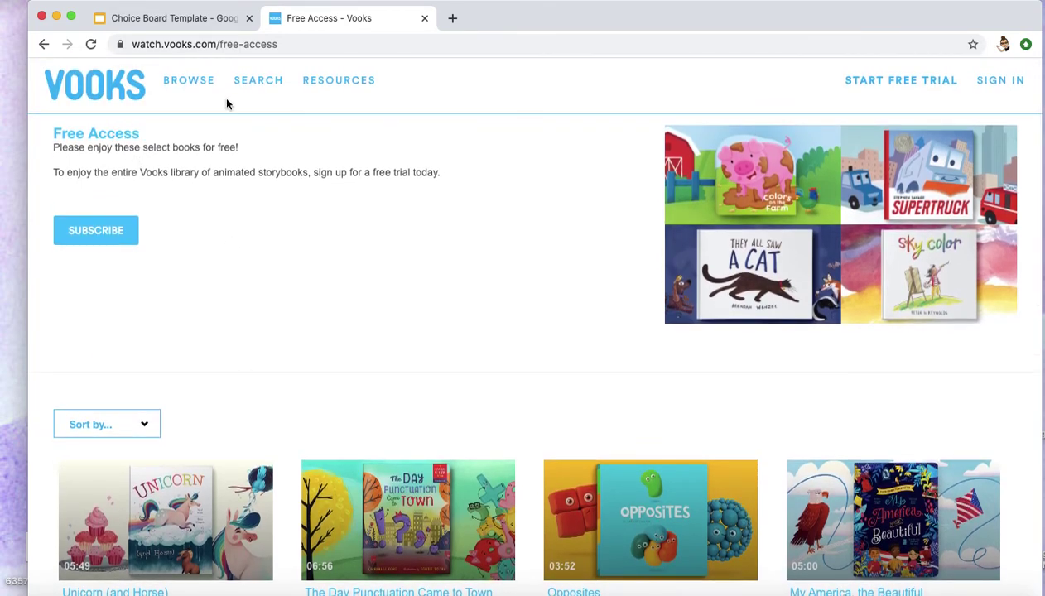
# Step: Search for 'vooks' and open the Vooks Free Access book listing
pyautogui.click(200, 15)
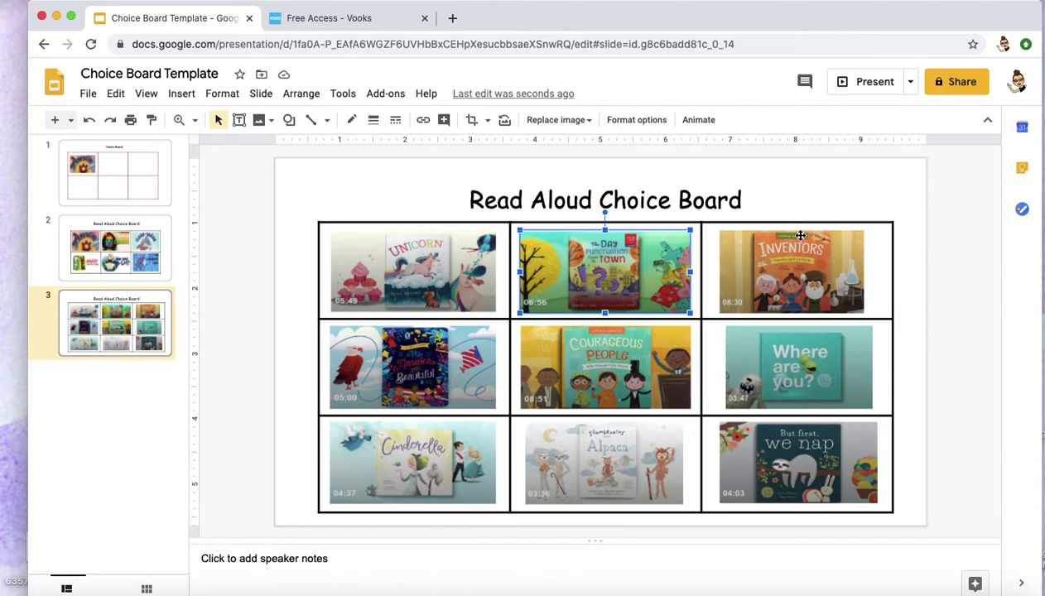
pyautogui.click(367, 20)
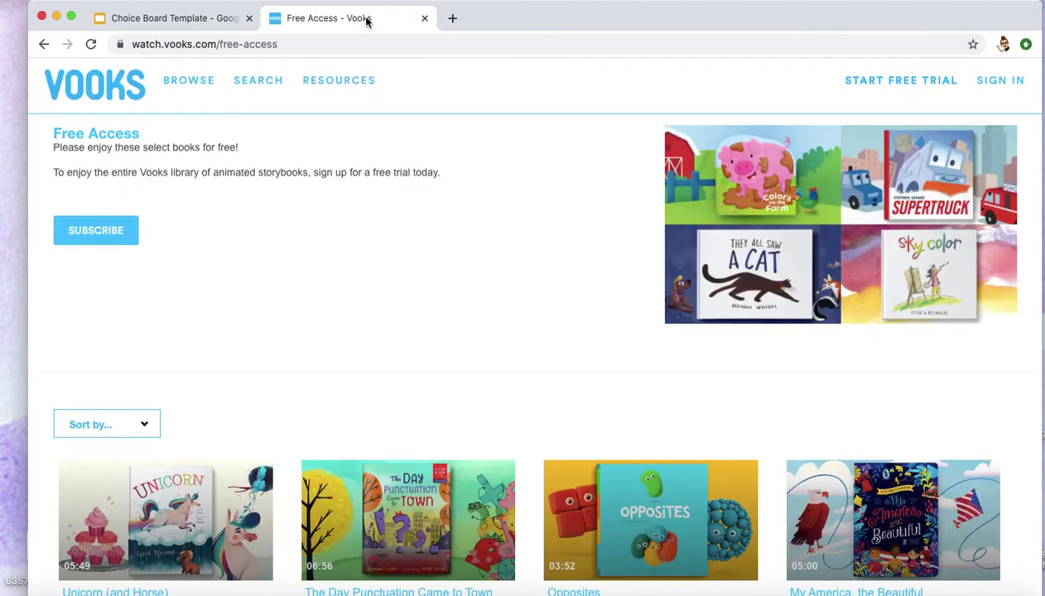
pyautogui.click(403, 40)
pyautogui.write('vooks')
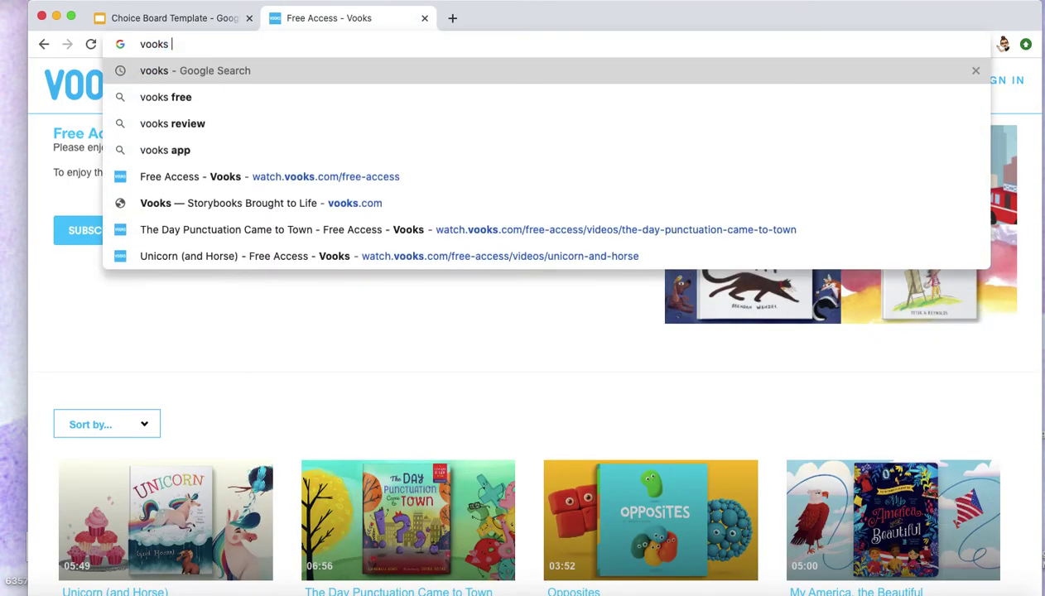
pyautogui.press('BackSpace')
pyautogui.press('Return')
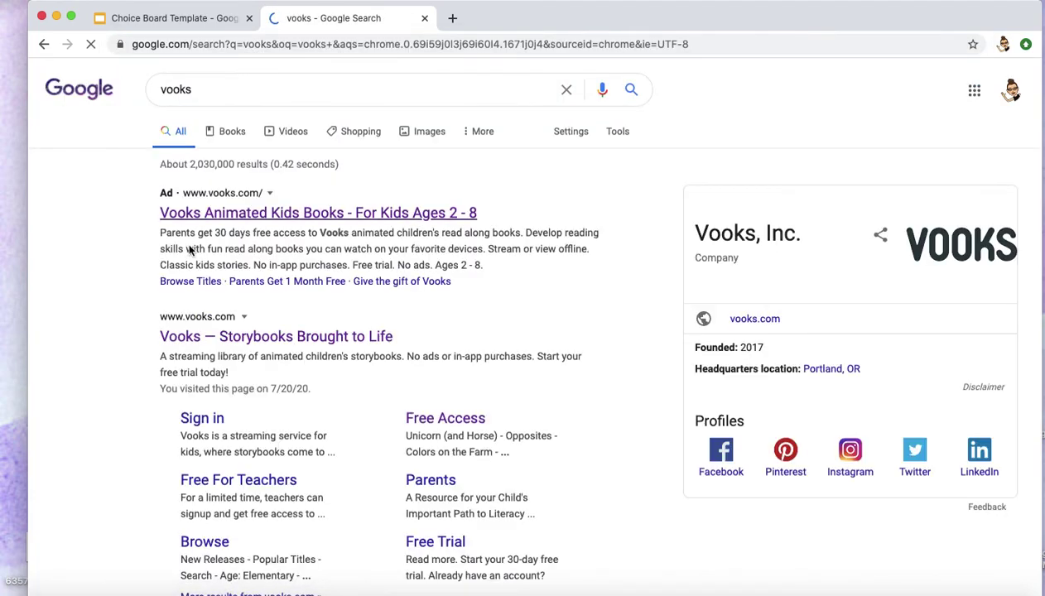
pyautogui.click(429, 417)
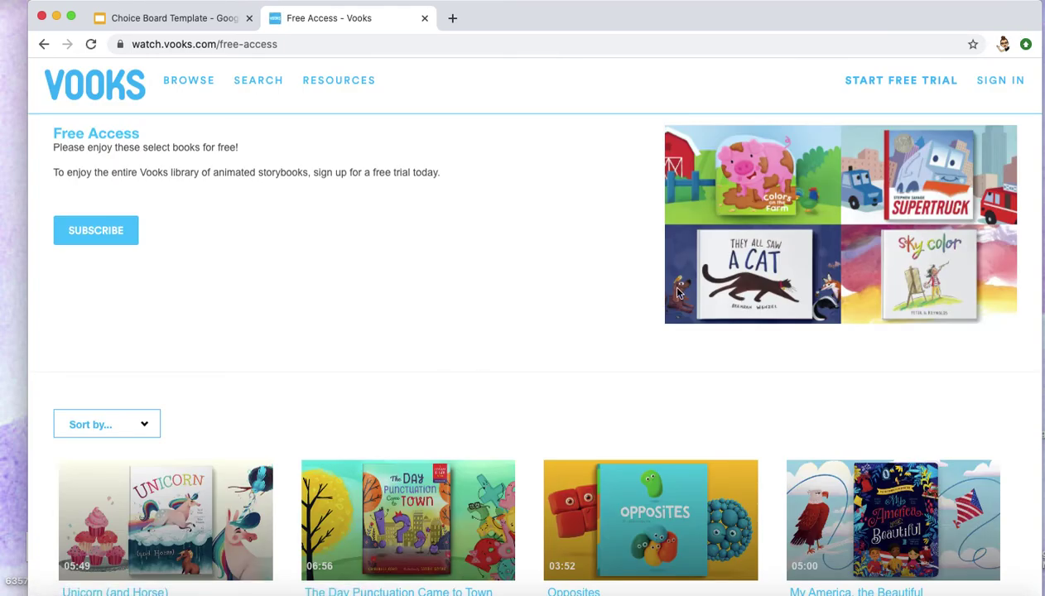
# Step: Browse the Free Access grid, then select the My America, the Beautiful cover in the slides
pyautogui.scroll(-5, 535, 283)
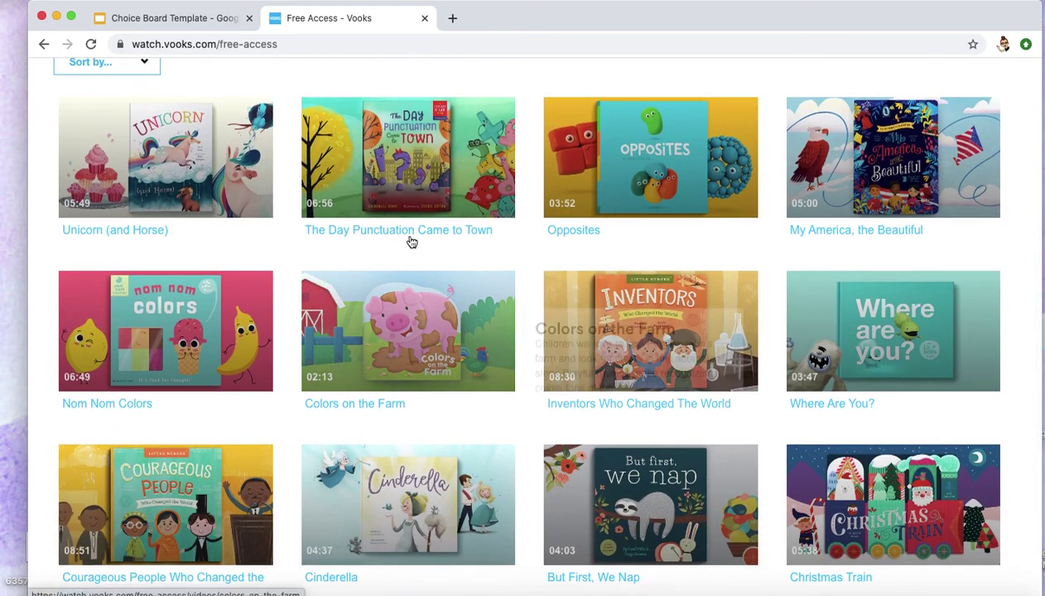
pyautogui.click(205, 17)
pyautogui.click(414, 368)
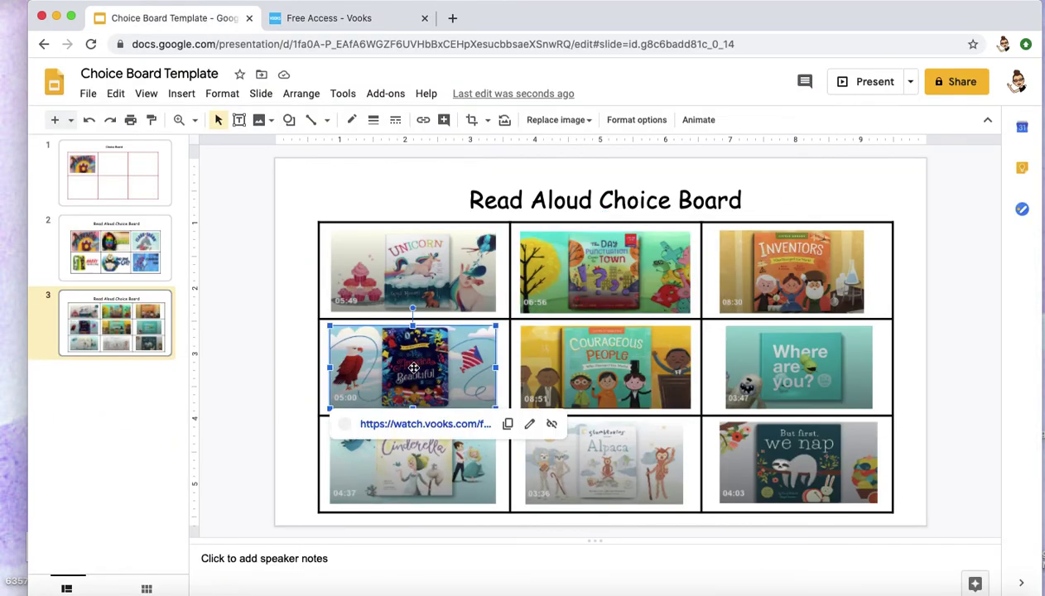
# Step: Deselect the image and navigate back to the six-cover Read Aloud Choice Board with Arnie
pyautogui.click(275, 312)
pyautogui.click(121, 182)
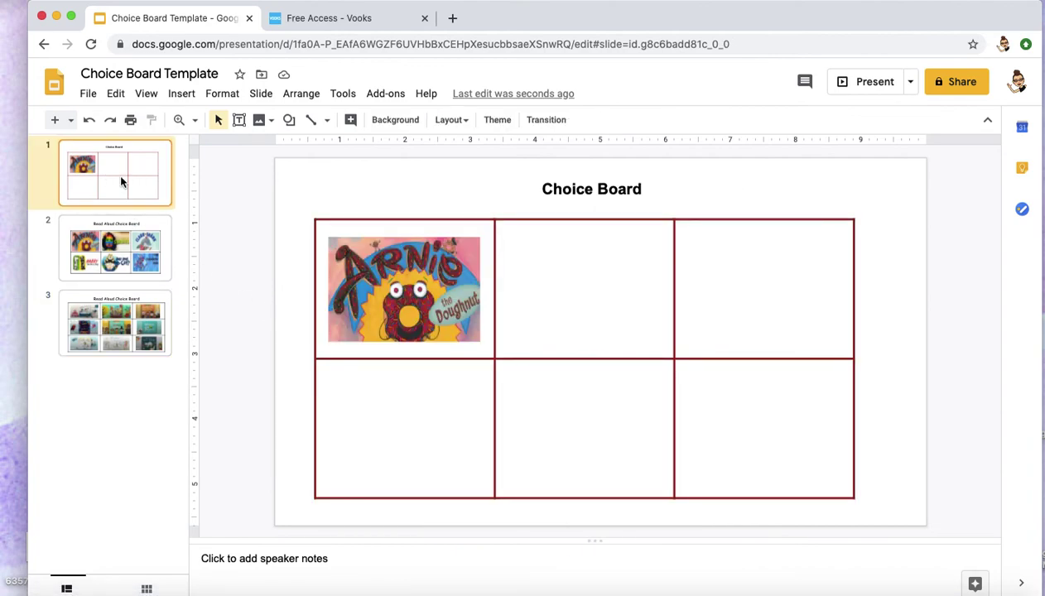
pyautogui.press('Down')
pyautogui.press('Down')
pyautogui.press('Up')
pyautogui.press('Up')
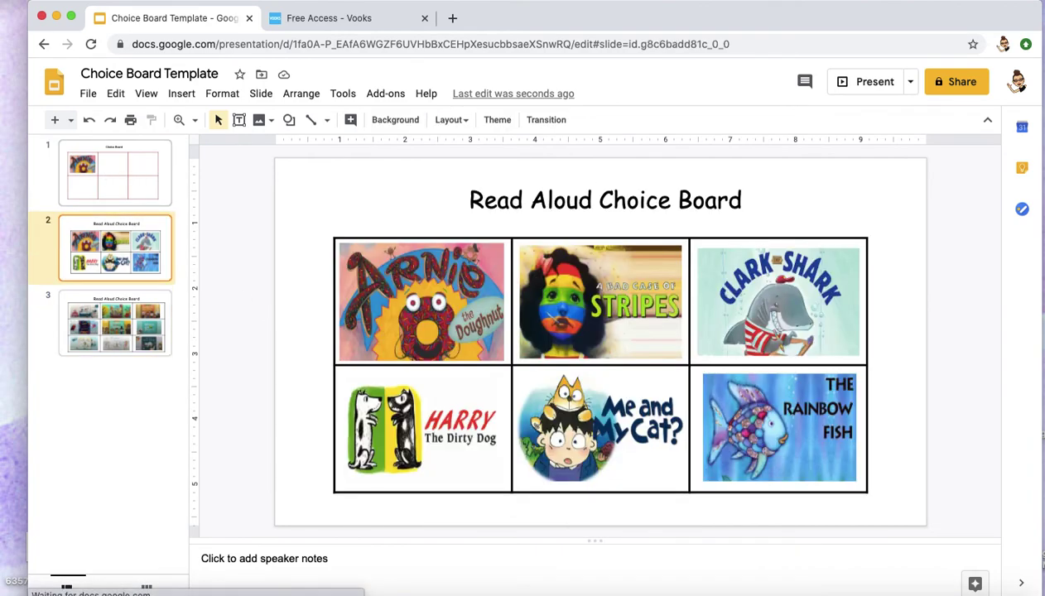